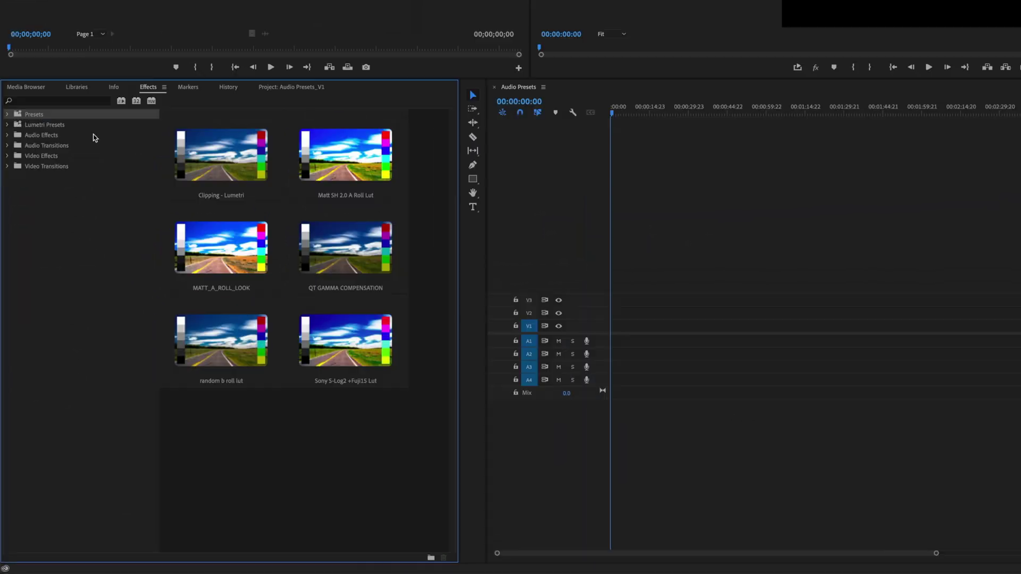
Import st_audio presets.prfpset into the Effects panel's Presets folder
right_click(47, 121)
left_click(82, 155)
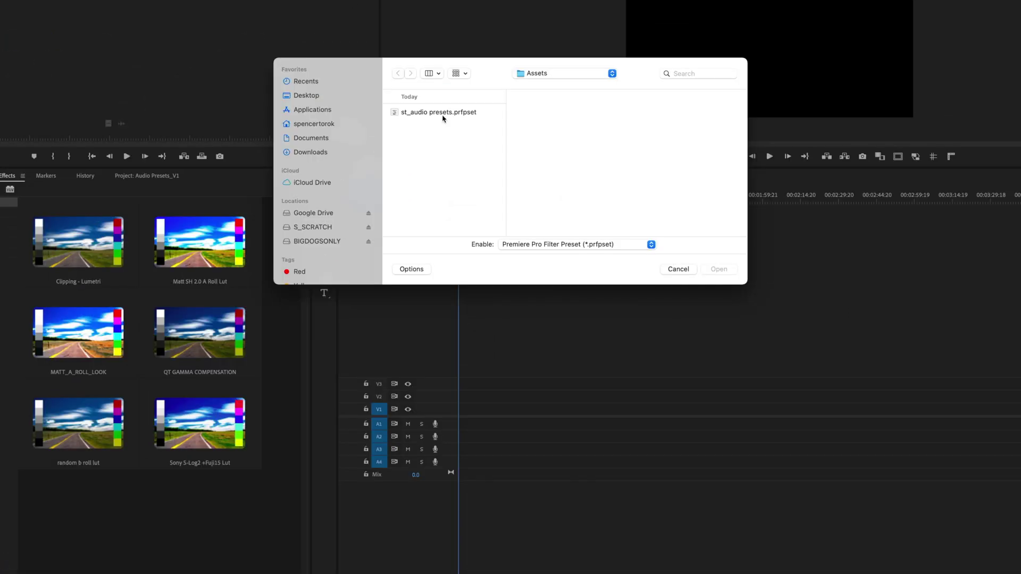
left_click(593, 23)
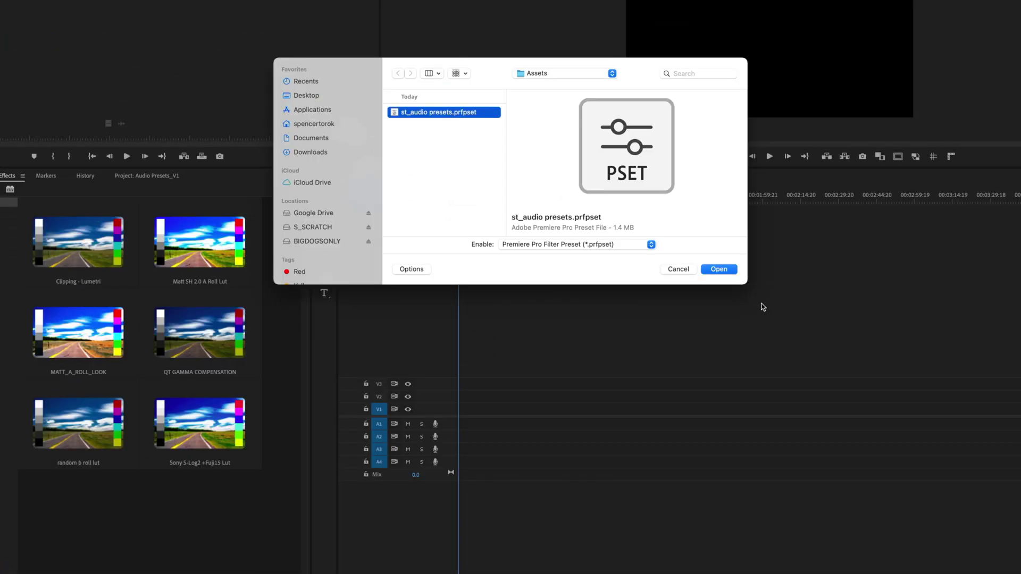
left_click(721, 271)
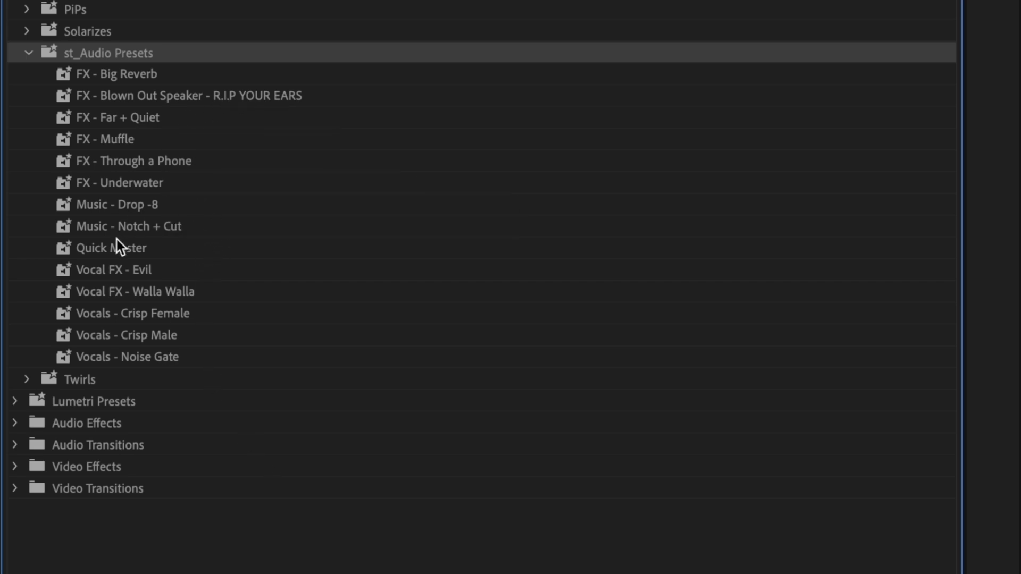
Browse the st_Audio Presets folder, selecting FX - Muffle and then Vocals - Noise Gate
left_click(121, 142)
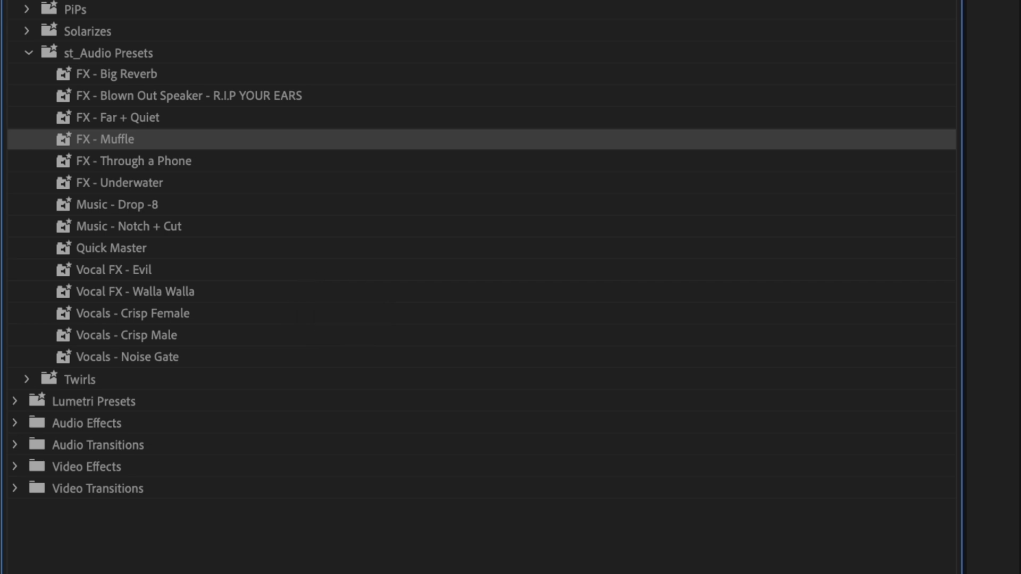
left_click(128, 357)
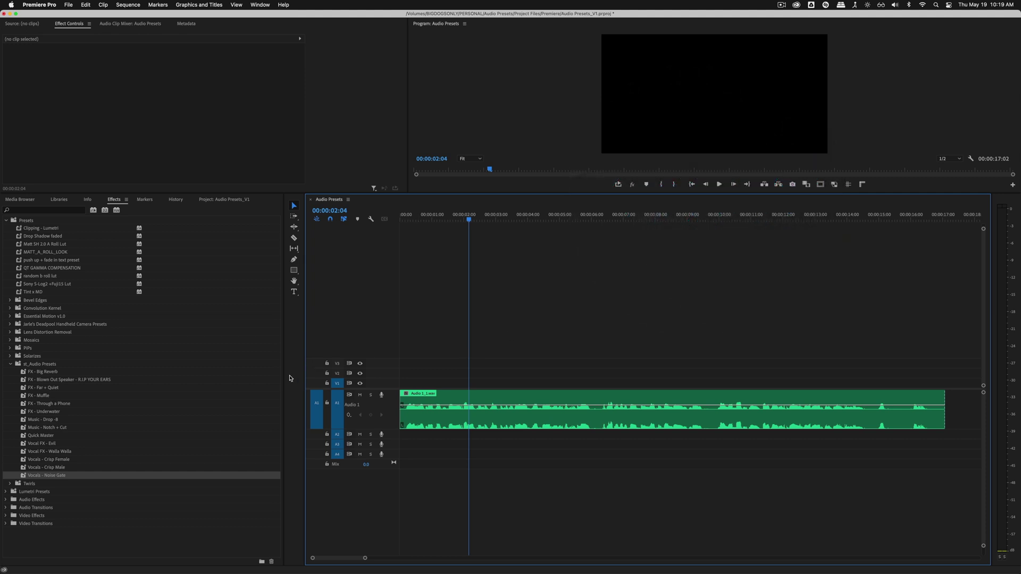
Drag Vocals - Crisp Male toward the Audio 1 clip, then play the clip from the start
left_click(72, 468)
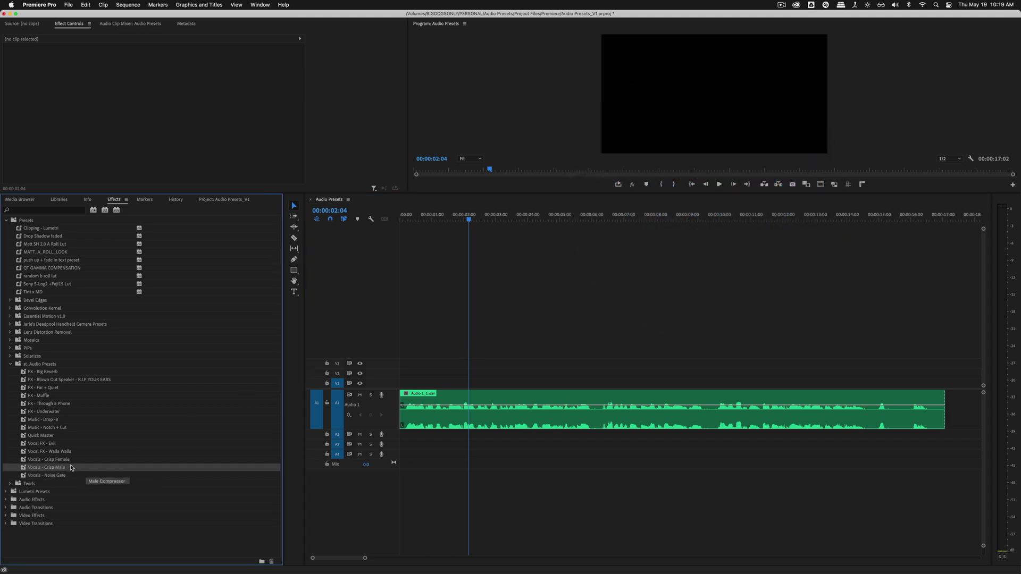
left_click_drag(58, 471, 450, 232)
key("super+a")
key("Home")
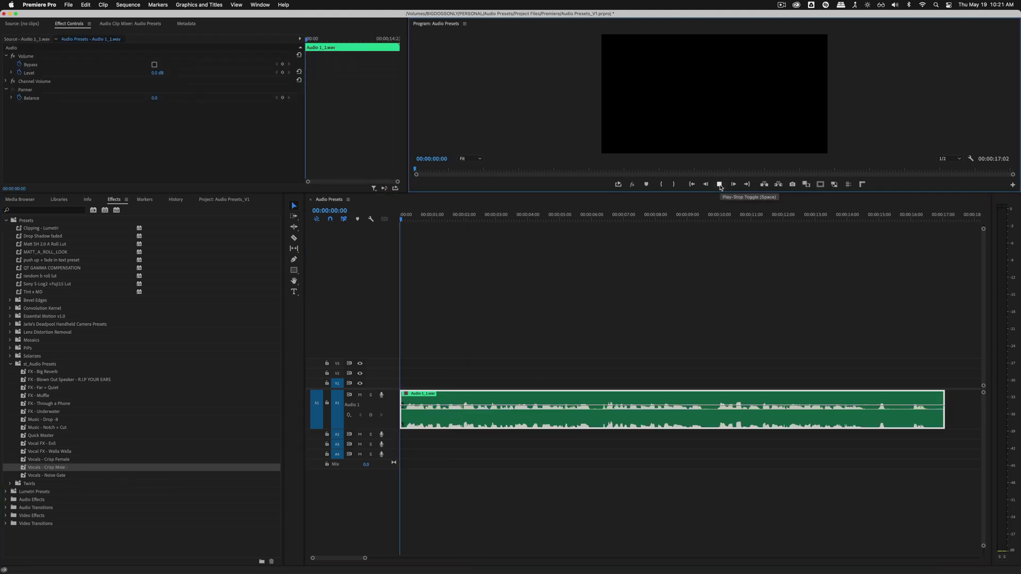
key("space")
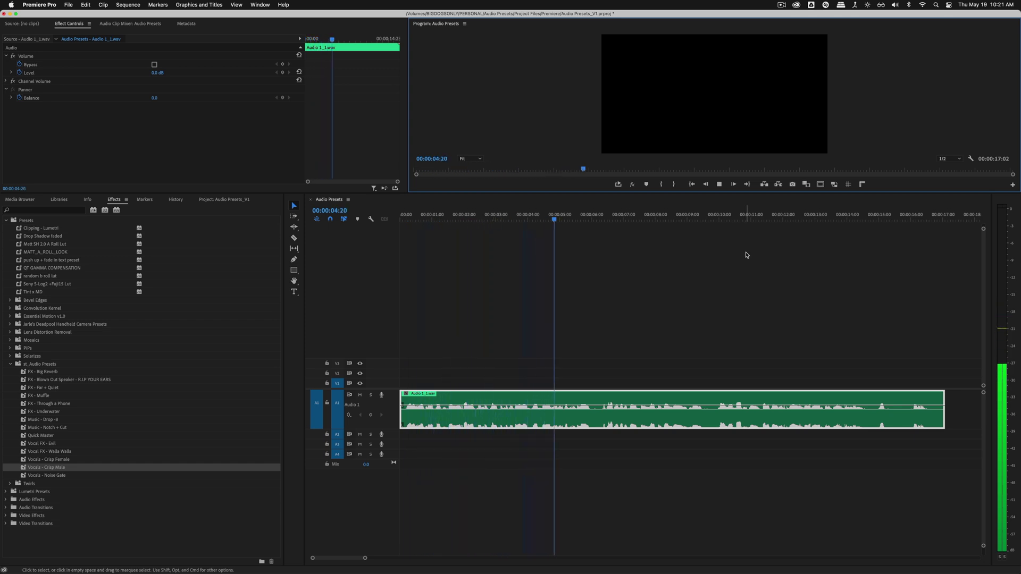
key("space")
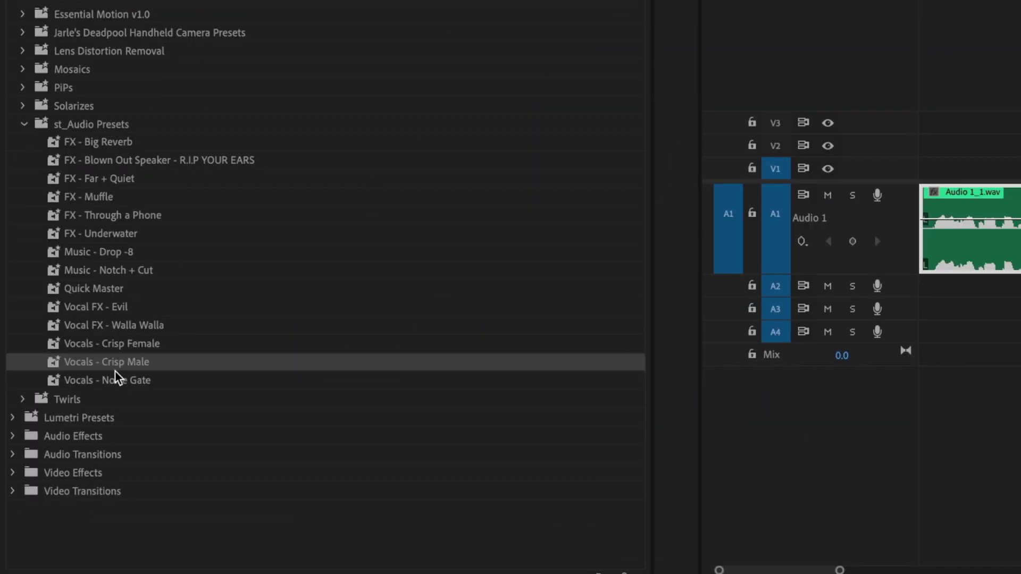
Apply Vocals - Crisp Male to Audio 1_1.wav, inspect the Vocal Enhancer editor, then play back
left_click_drag(116, 369, 97, 371)
left_click_drag(835, 258, 947, 239)
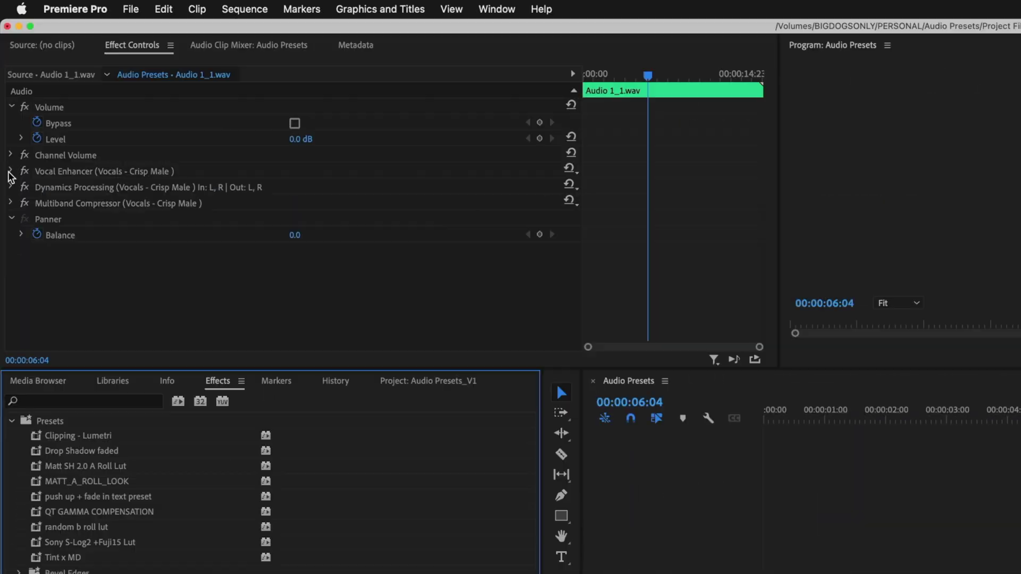
left_click(11, 171)
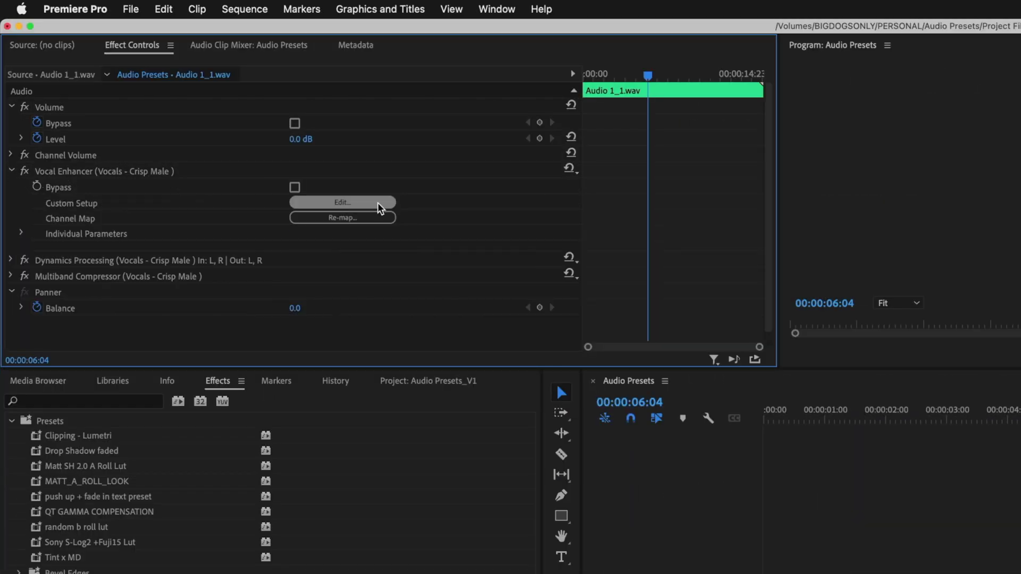
left_click(378, 203)
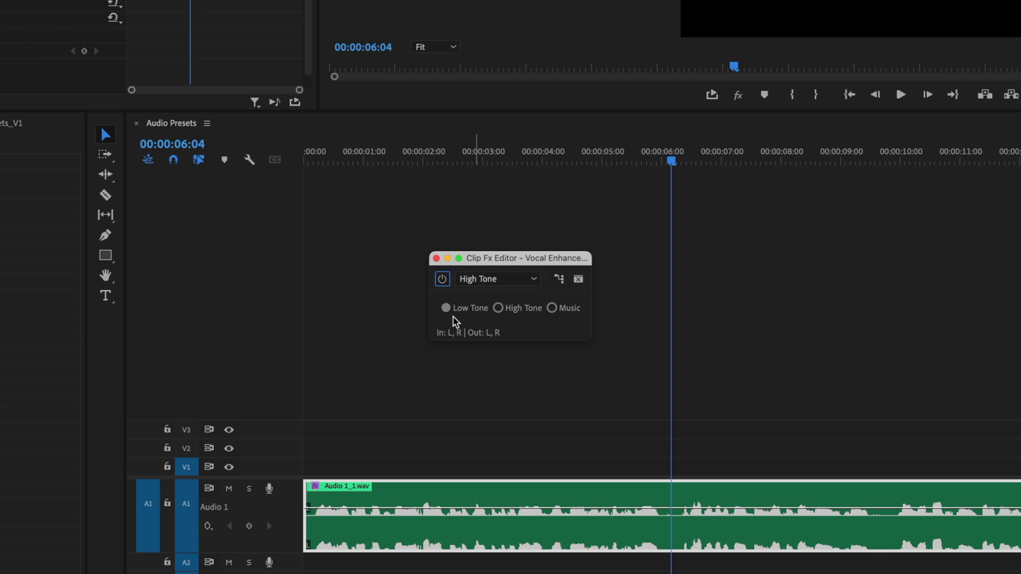
left_click(436, 258)
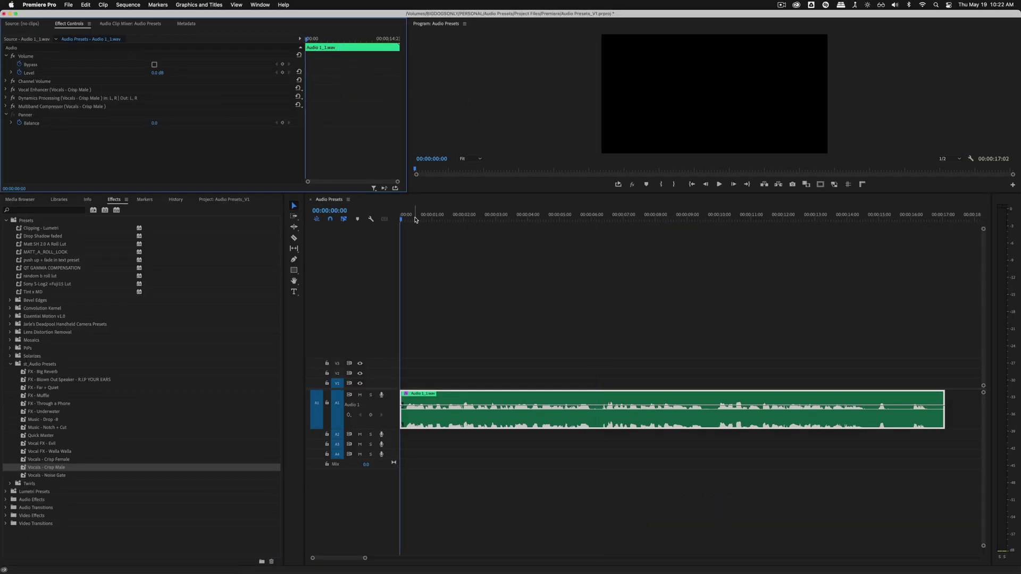
left_click(472, 290)
key("space")
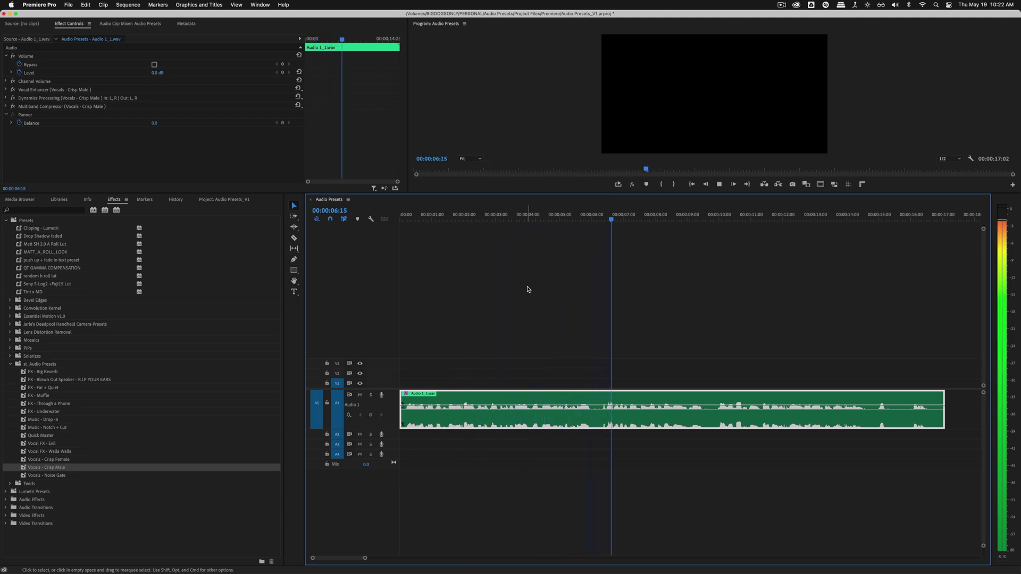
key("space")
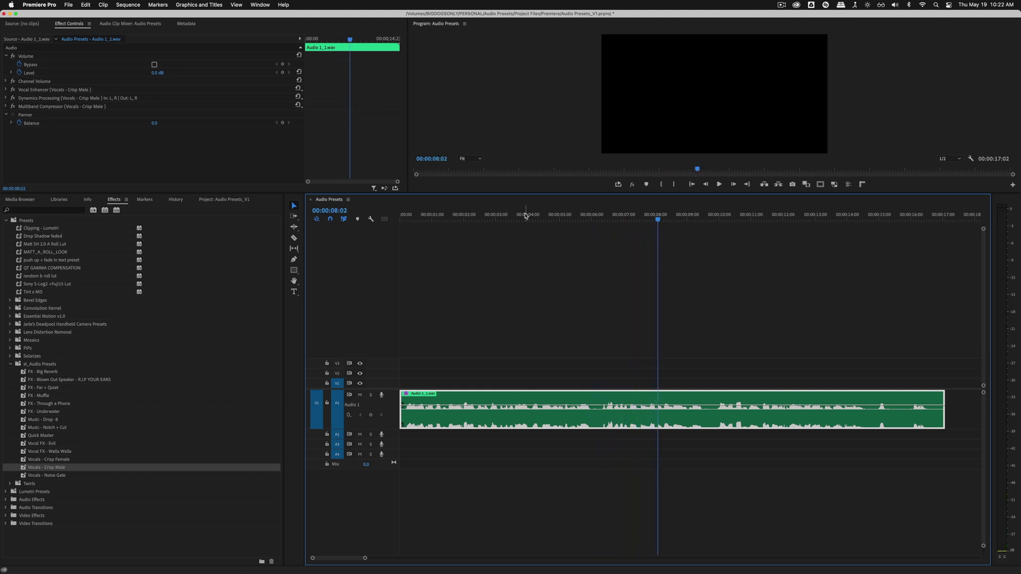
left_click(525, 216)
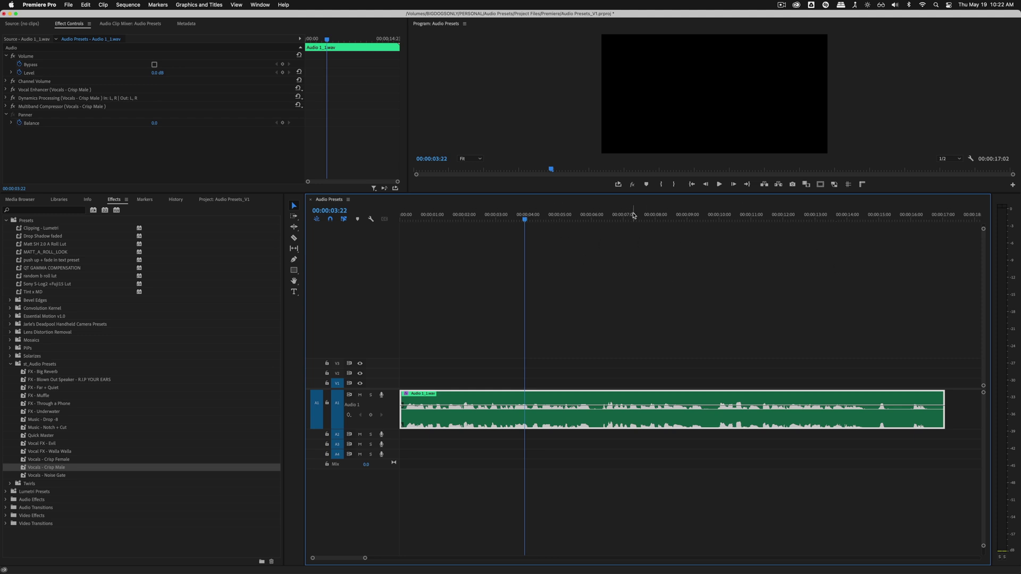
left_click(632, 216)
key("space")
key("space")
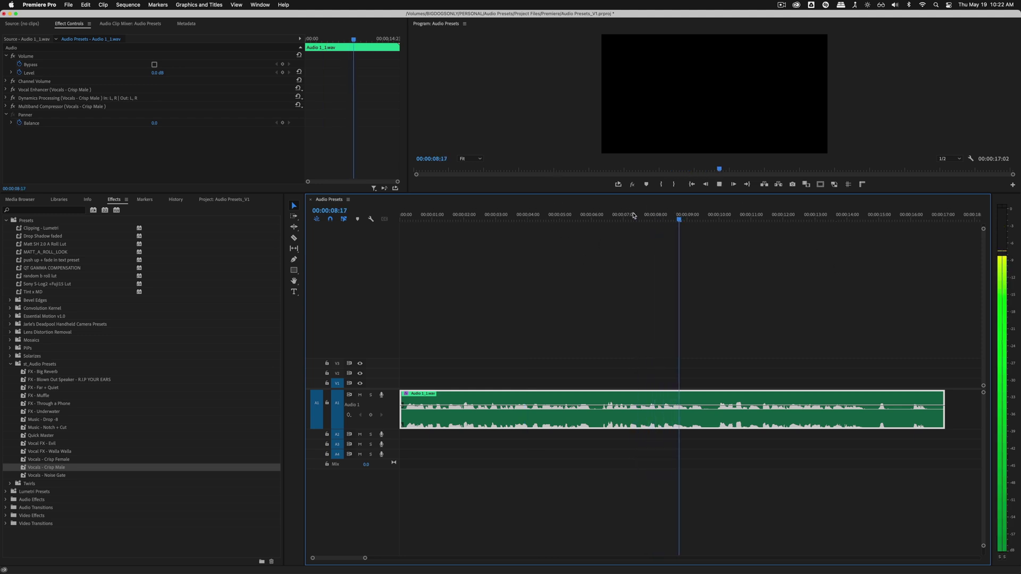
left_click(79, 148)
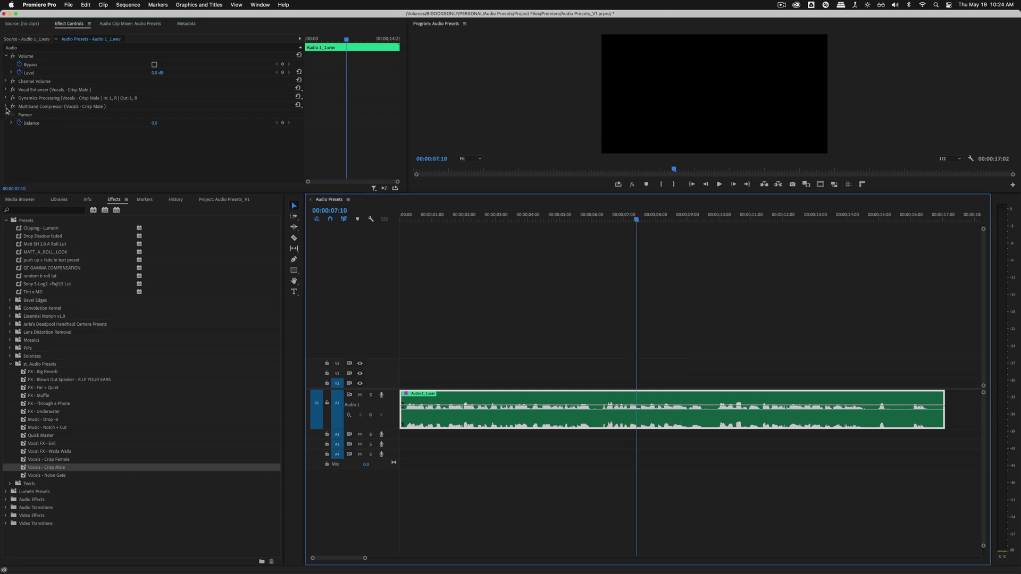
Set the Multiband Compressor's output gain to -4 dB
left_click(6, 107)
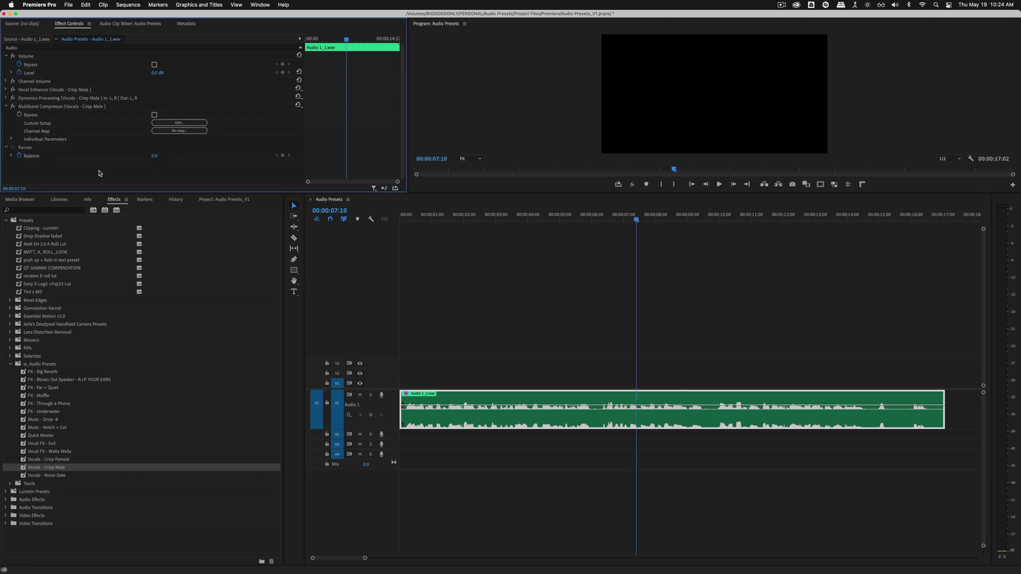
left_click(179, 122)
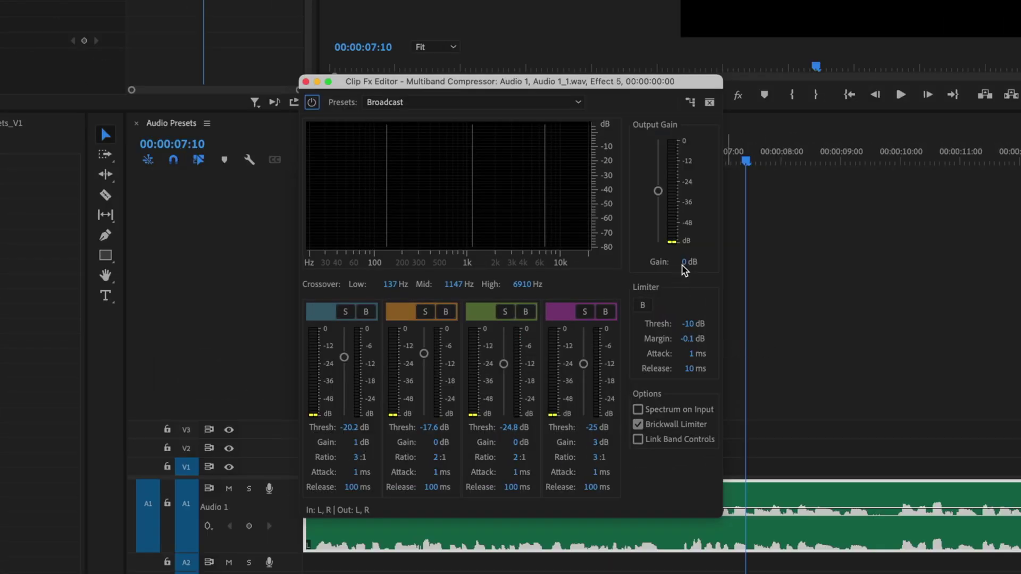
left_click(683, 263)
type("-4")
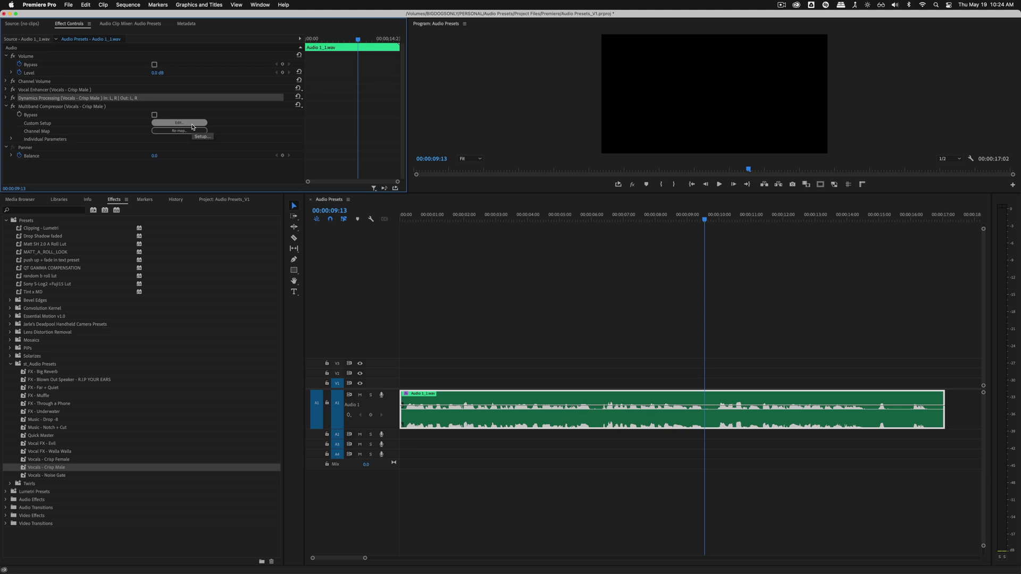
Bypass the Vocal Enhancer effect and play back to compare
left_click(13, 89)
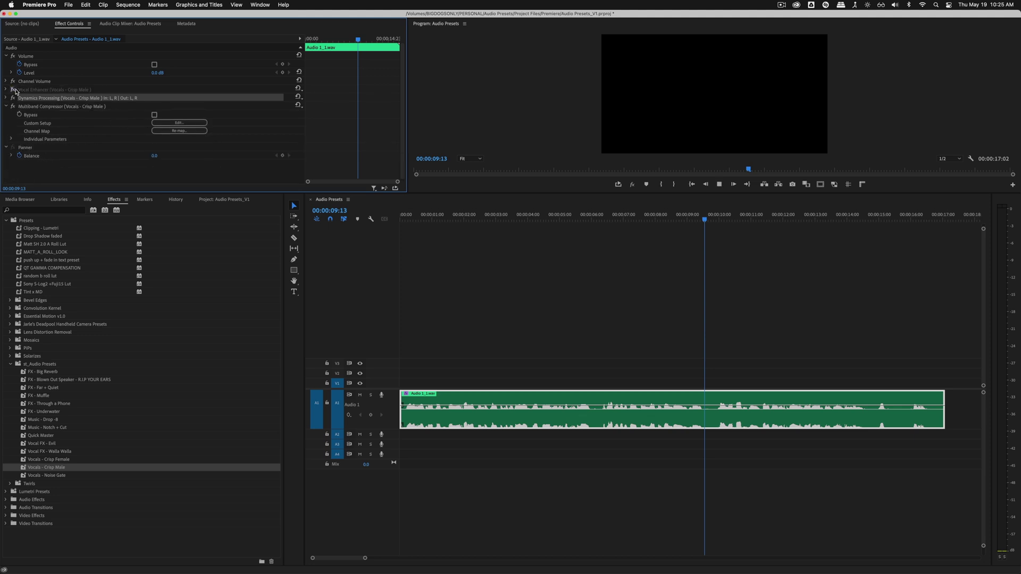
key("space")
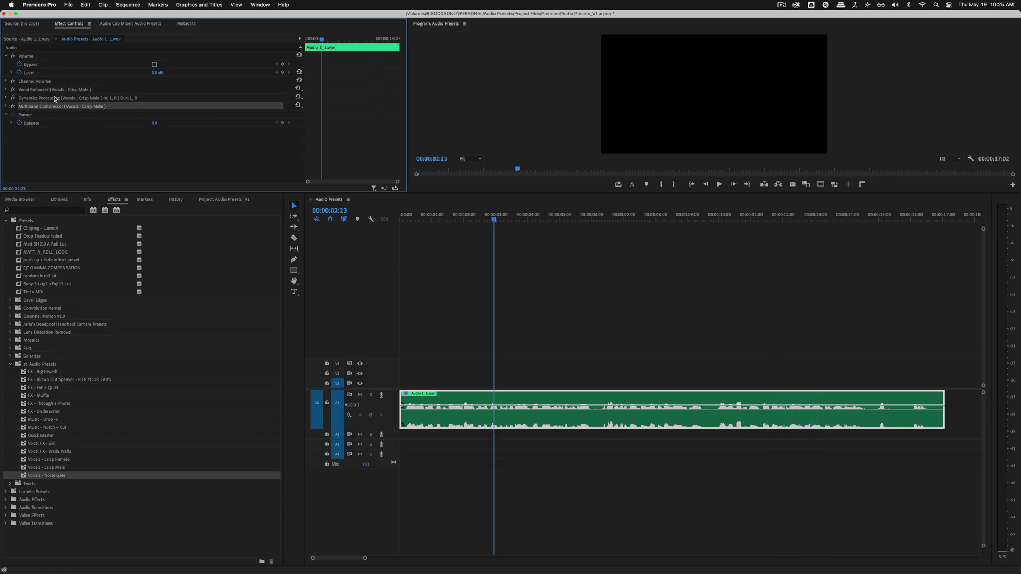
left_click(47, 90)
Delete the Vocal Enhancer, Dynamics Processing and Multiband Compressor effects from the clip
left_click(61, 104, "super")
left_click(62, 98, "super")
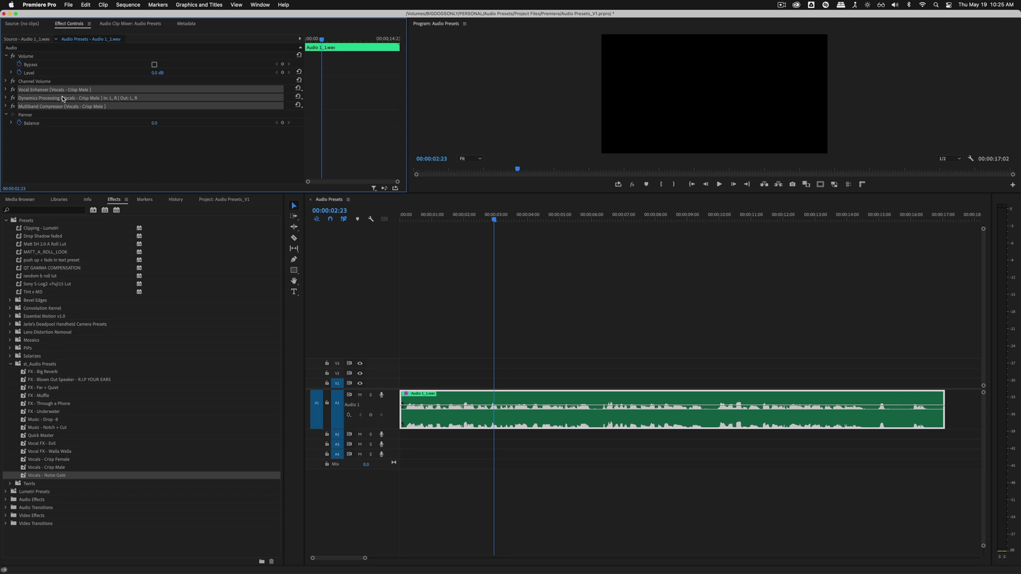
key("Delete")
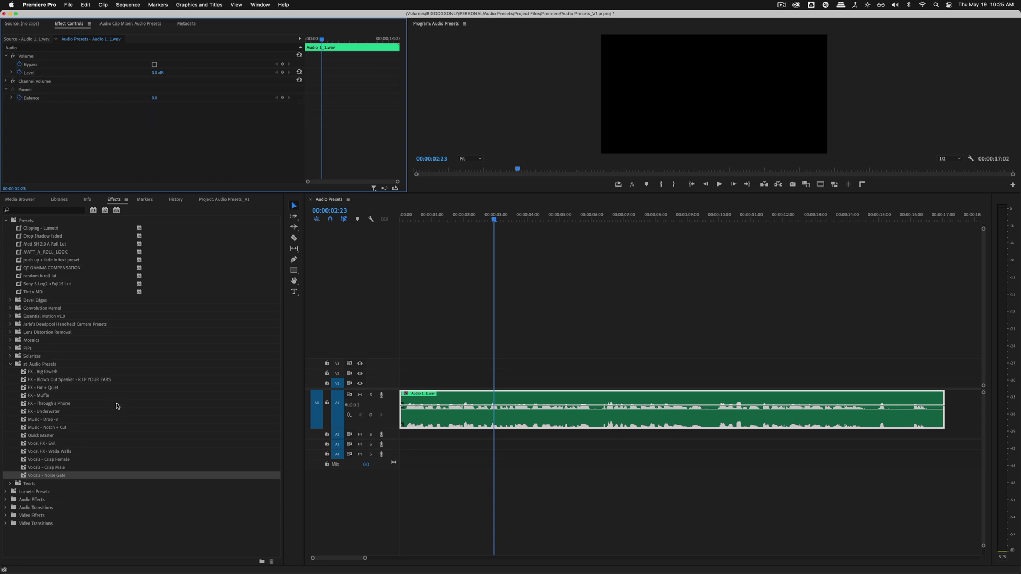
Apply Vocals - Noise Gate to the audio clip and play it back
left_click(66, 460)
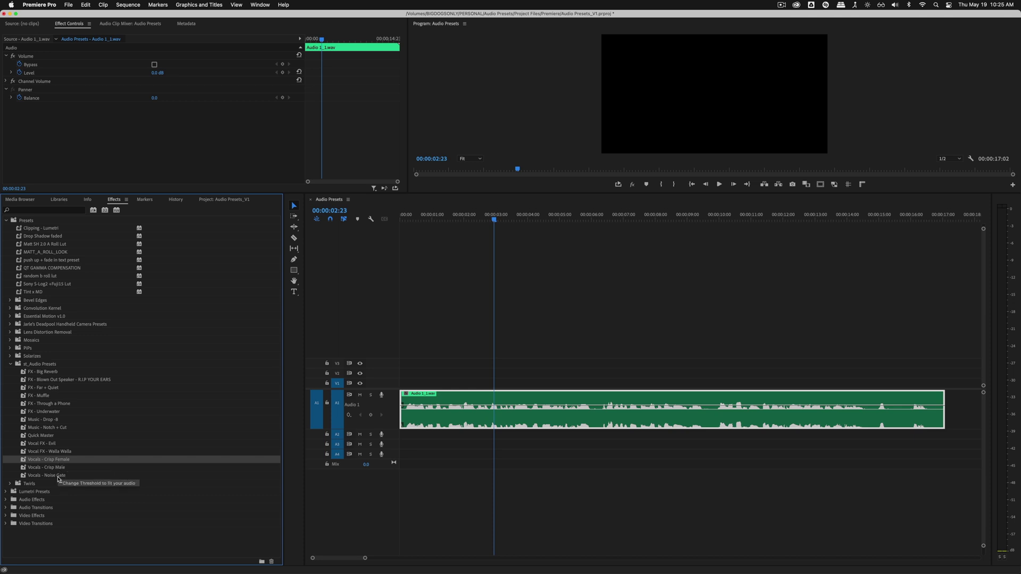
left_click_drag(56, 475, 462, 418)
key("space")
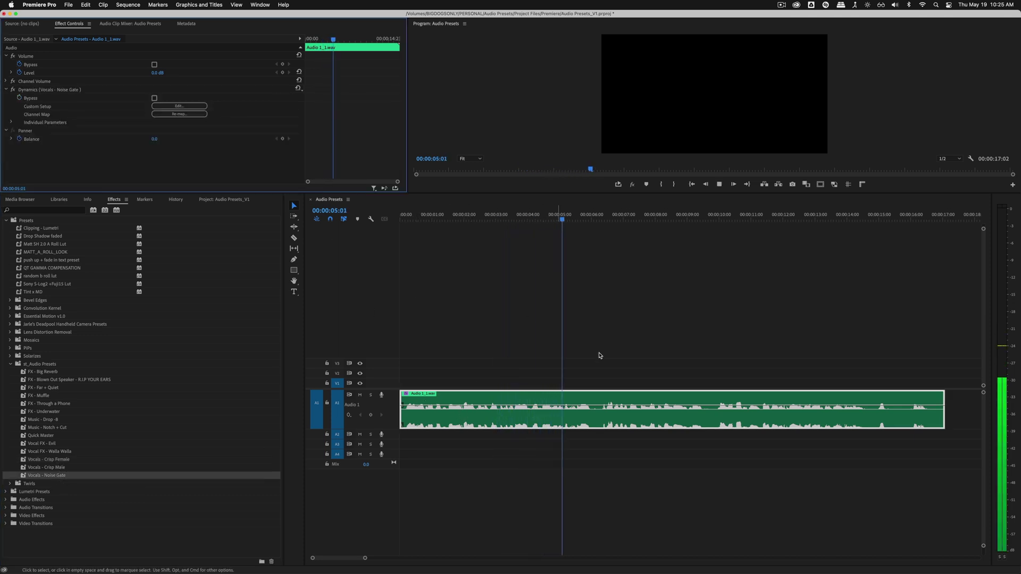
key("space")
left_click(384, 444)
Open the Dynamics gate editor, audition the clip from the start, and save the project
left_click_drag(384, 444, 383, 445)
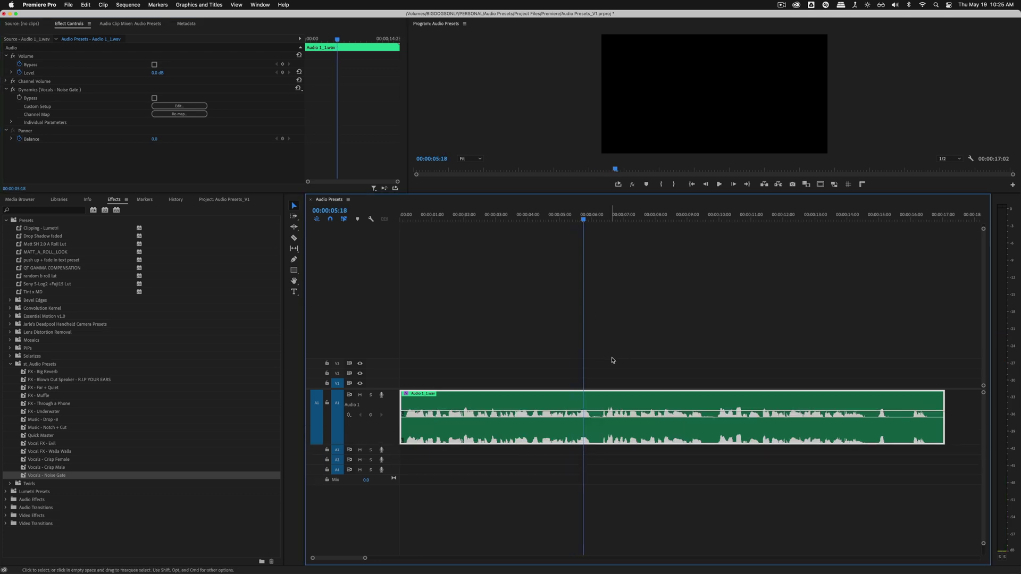
left_click(179, 106)
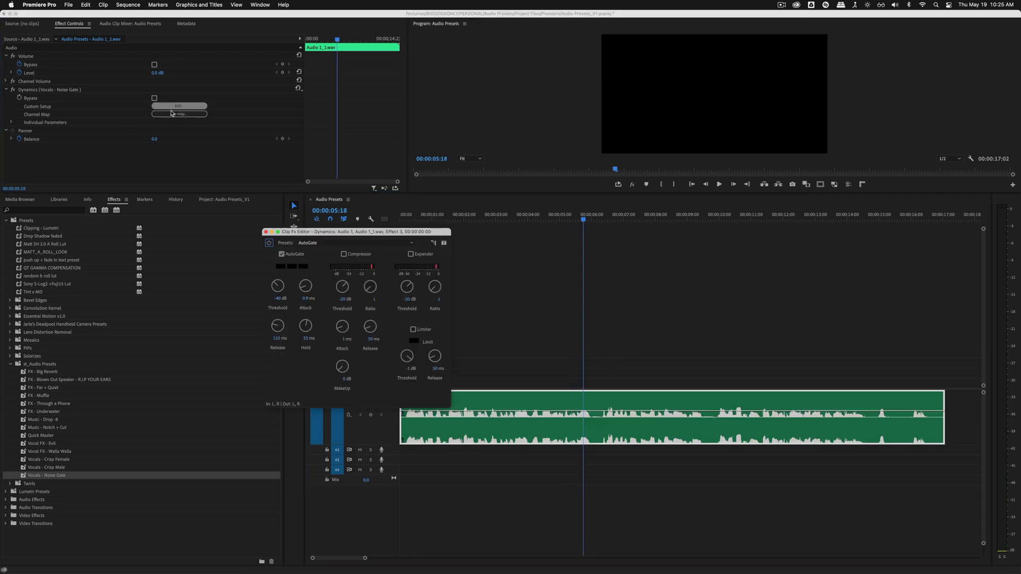
left_click_drag(361, 238, 533, 193)
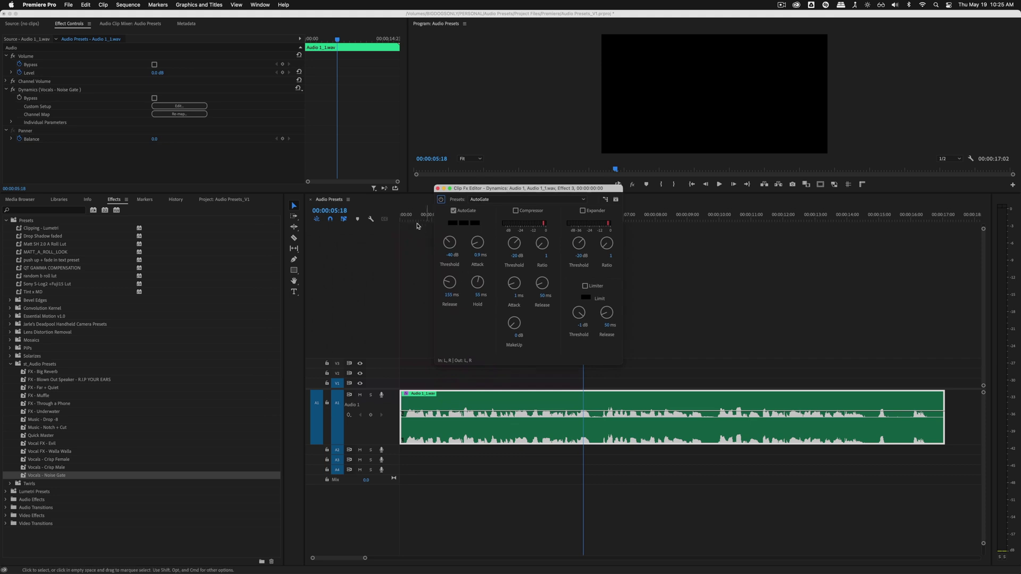
key("Home")
key("space")
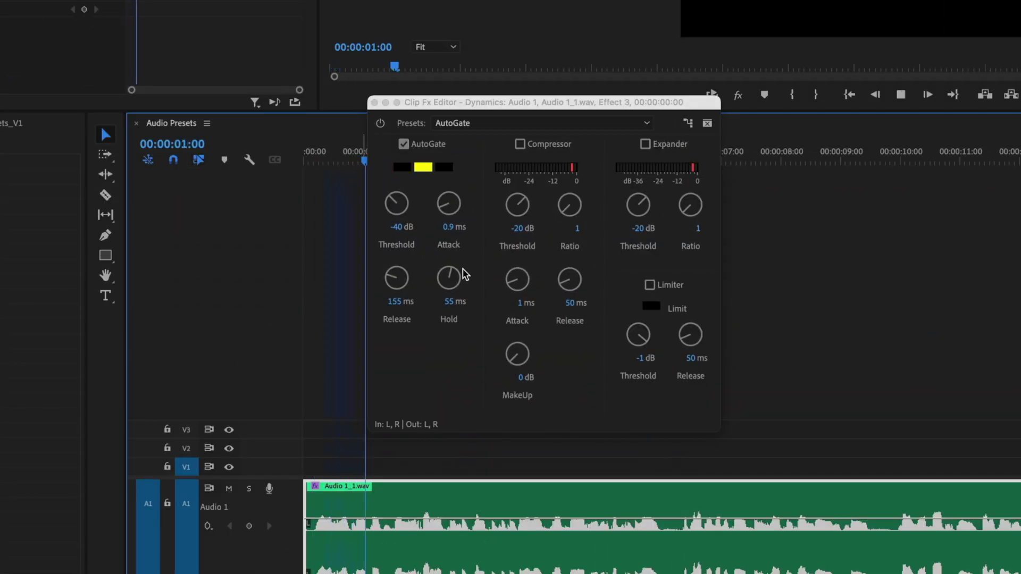
key("space")
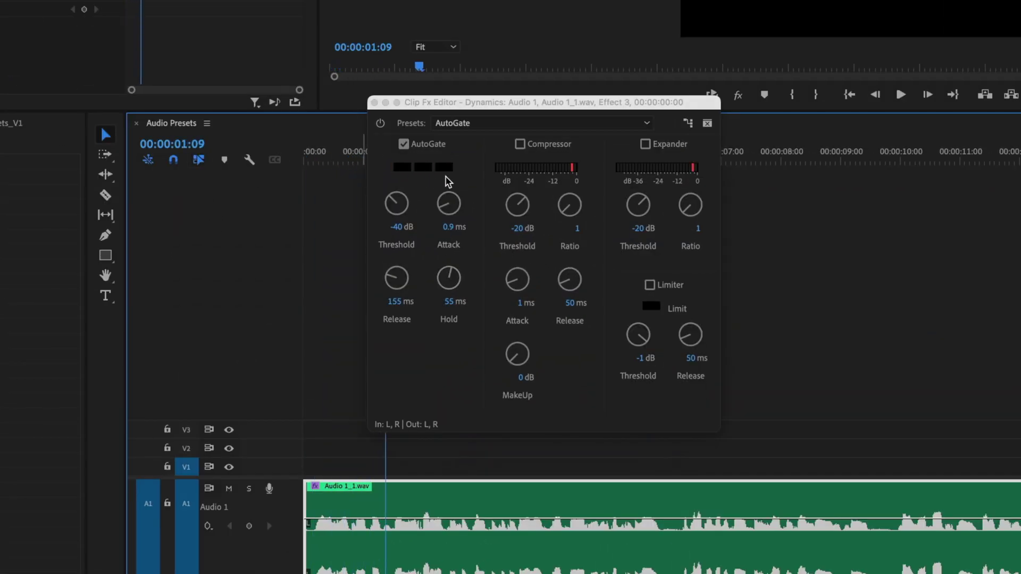
key("ctrl+s")
Play from about 3 seconds to watch the gate react, then return to 00:00:06:08
left_click_drag(333, 154, 567, 166)
key("space")
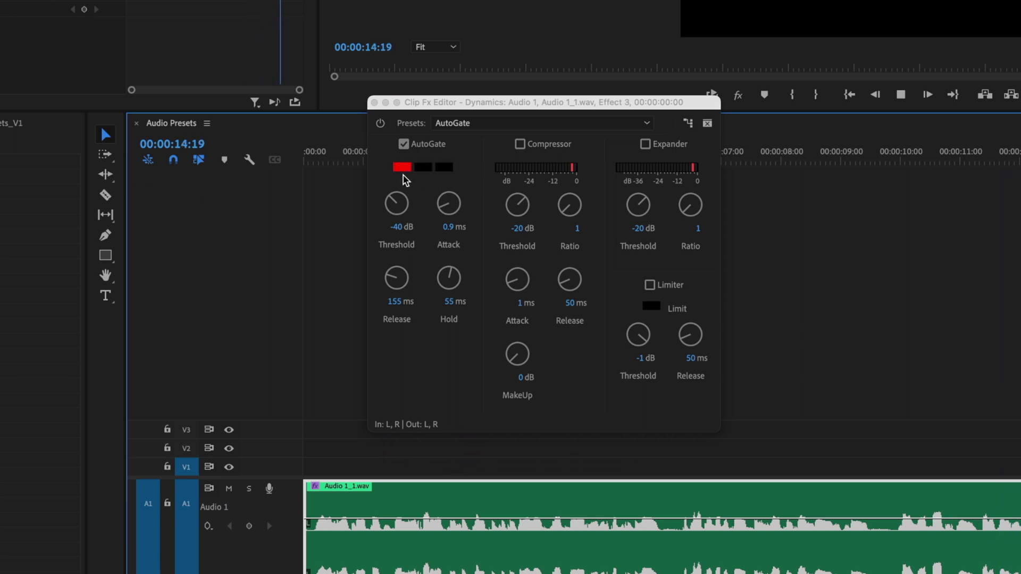
key("space")
left_click_drag(778, 167, 686, 176)
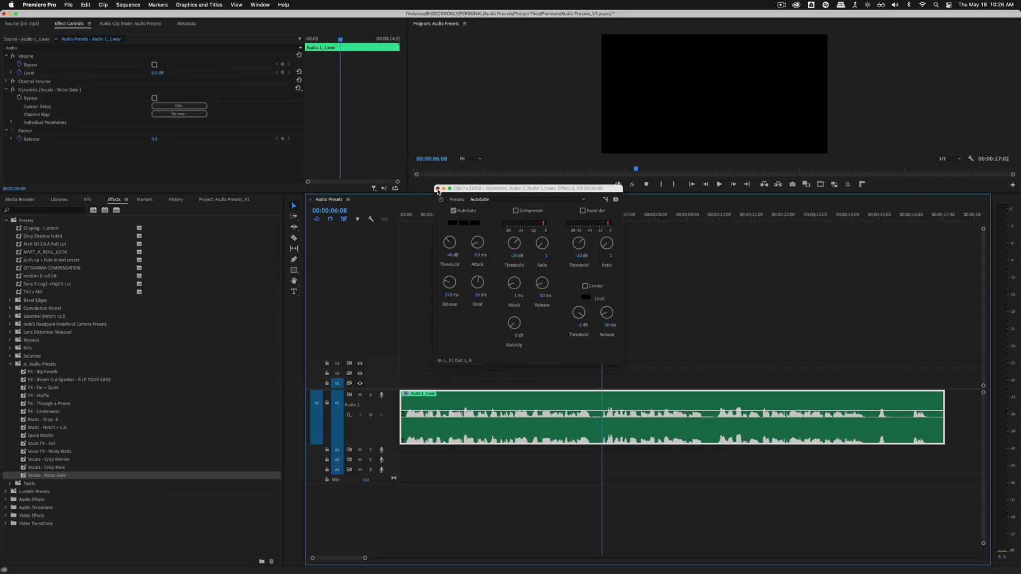
Close the gate editor and reapply Vocals - Noise Gate to Audio 1
left_click(437, 189)
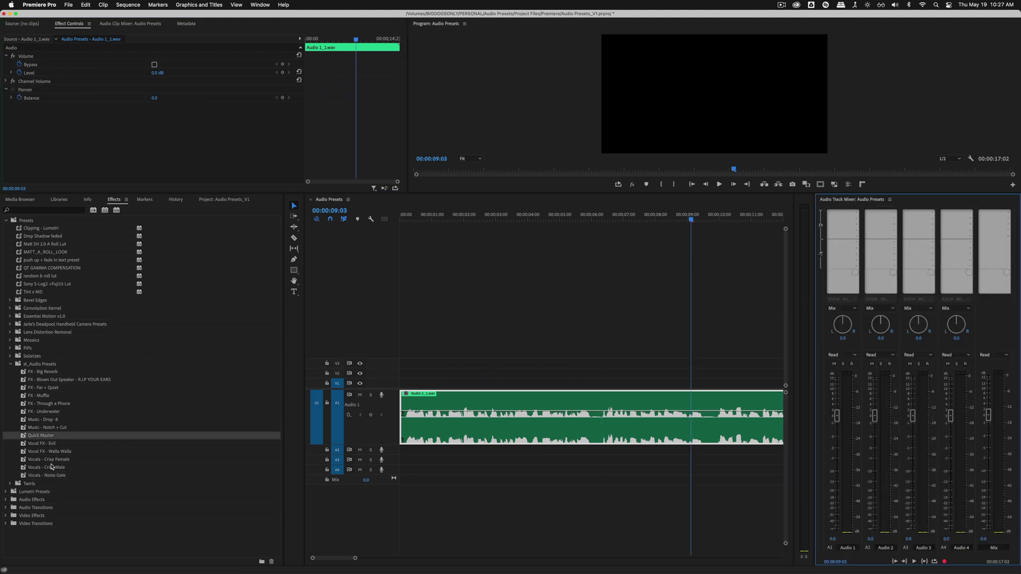
left_click_drag(54, 476, 488, 403)
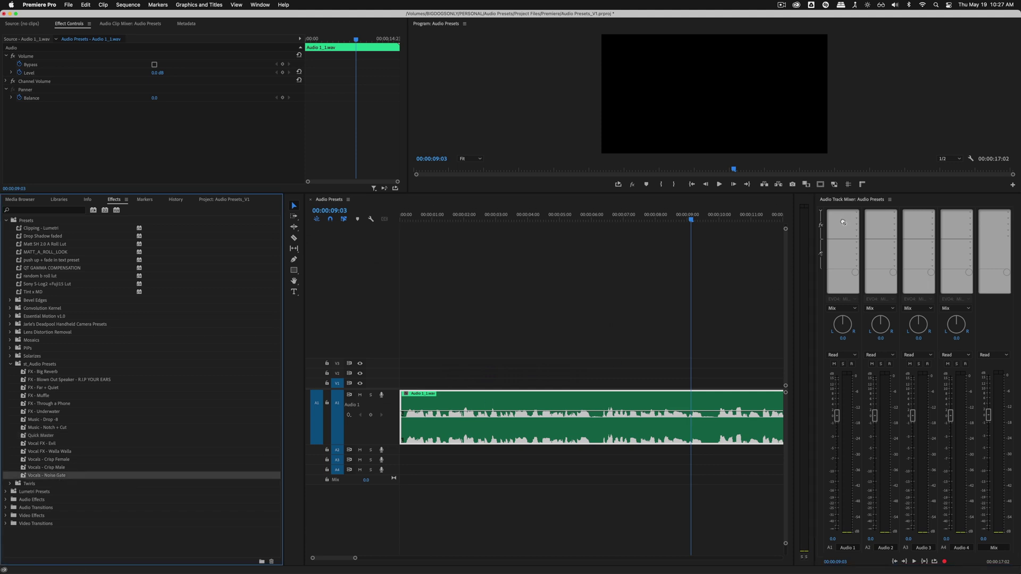
left_click_drag(843, 223, 844, 215)
Check the Audio 1 track's effect list, then select the Vocal FX - Evil preset
left_click(857, 215)
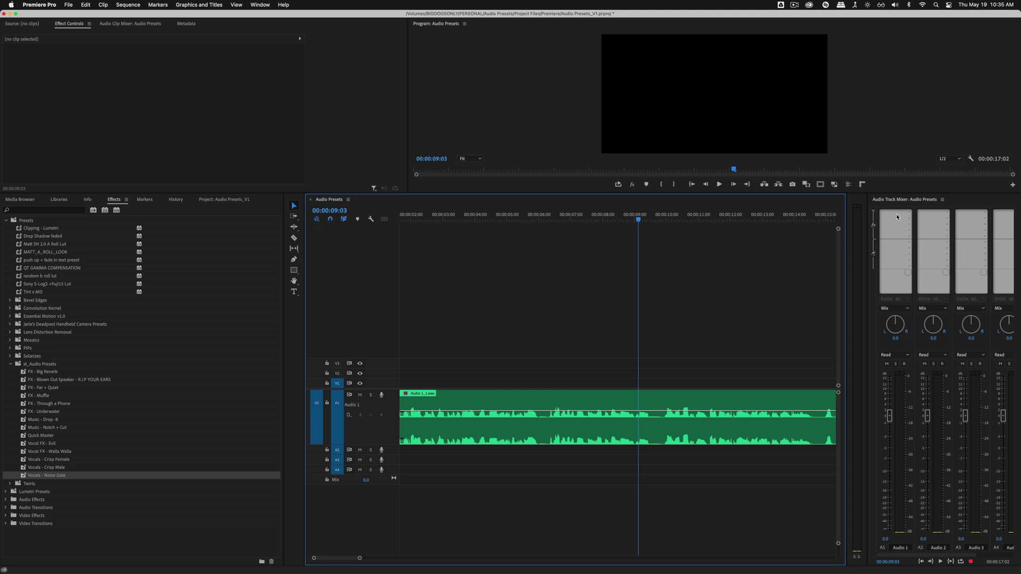
left_click(49, 451)
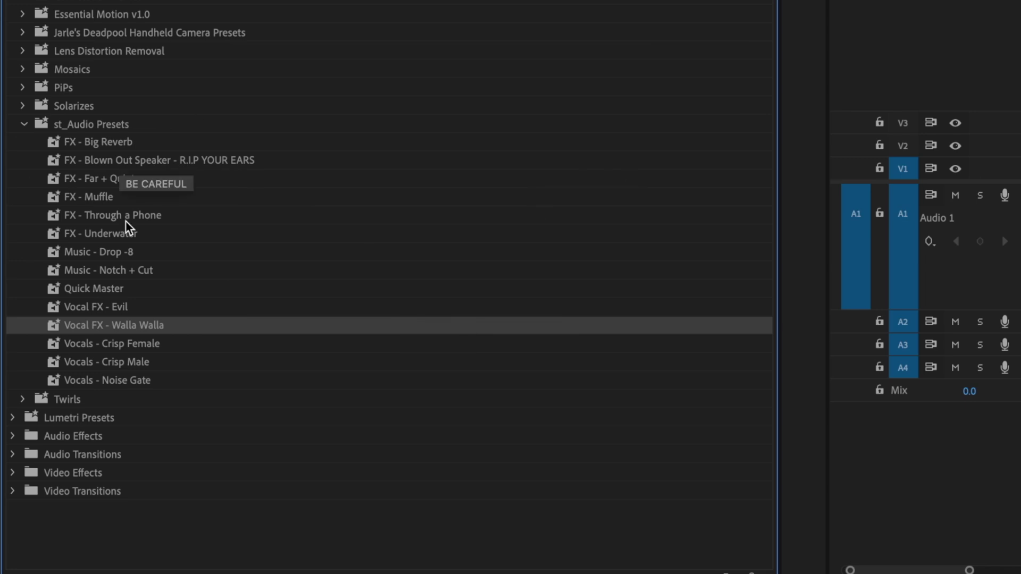
left_click(101, 308)
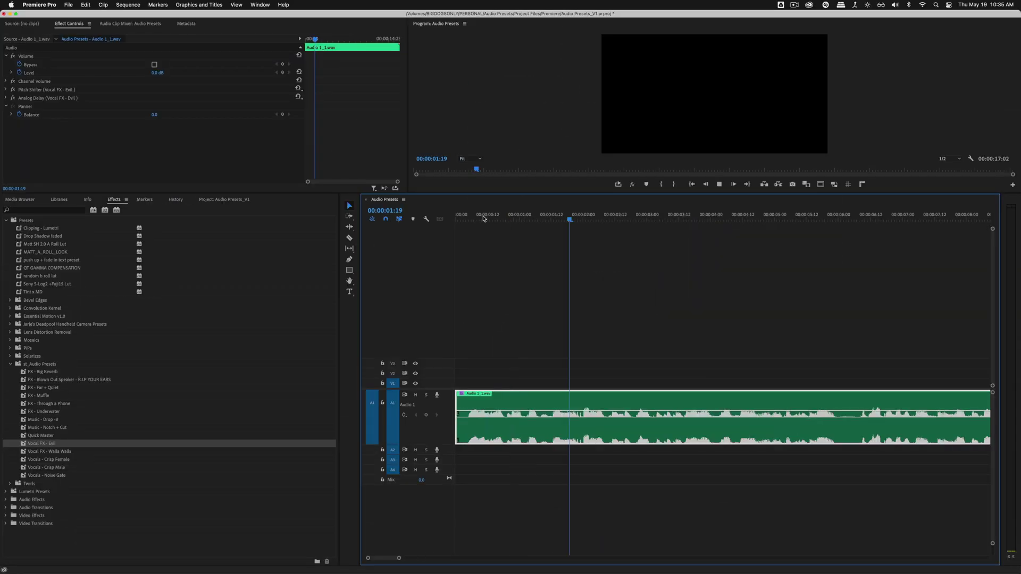
Play the Evil preset, then delete its Pitch Shifter and Analog Delay effects
key("XF86AudioRaiseVolume")
key("minus")
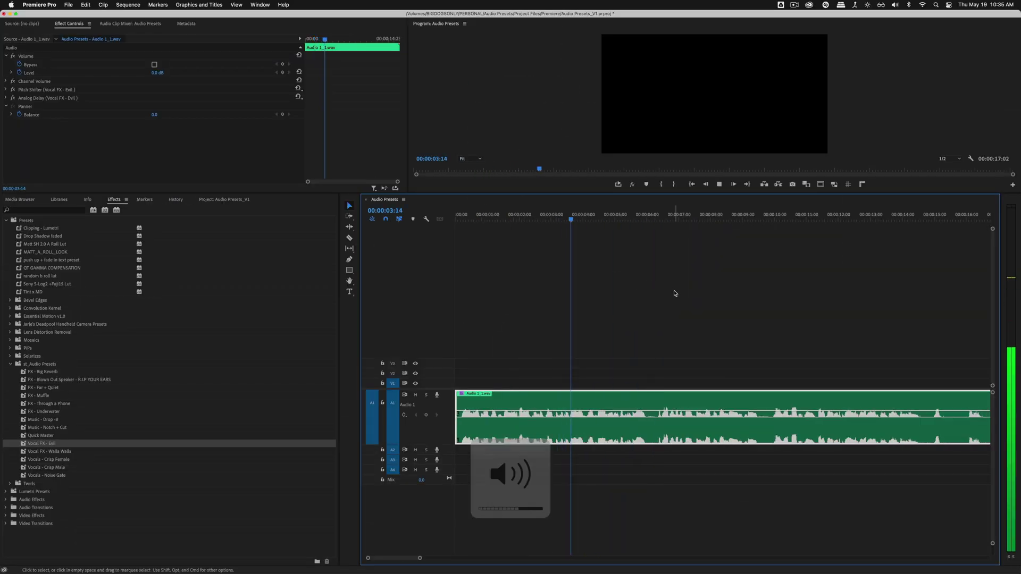
key("minus")
key("equal")
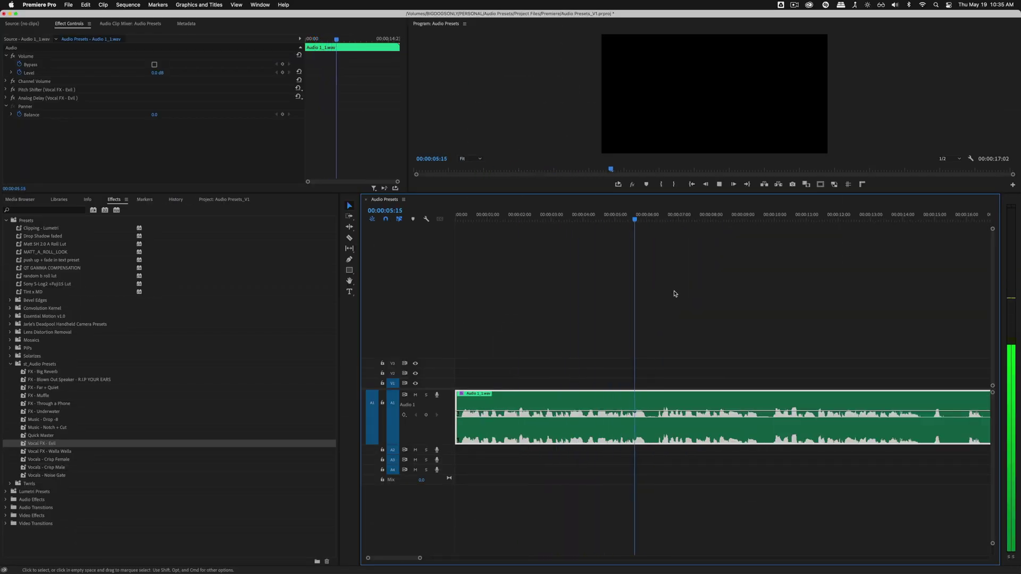
key("space")
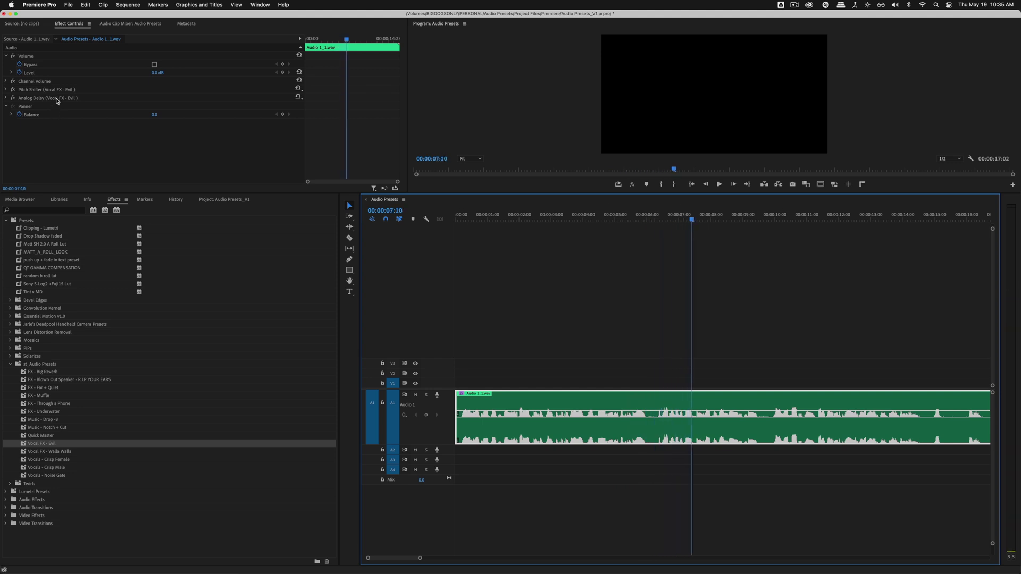
left_click(57, 101)
left_click(61, 91, "shift")
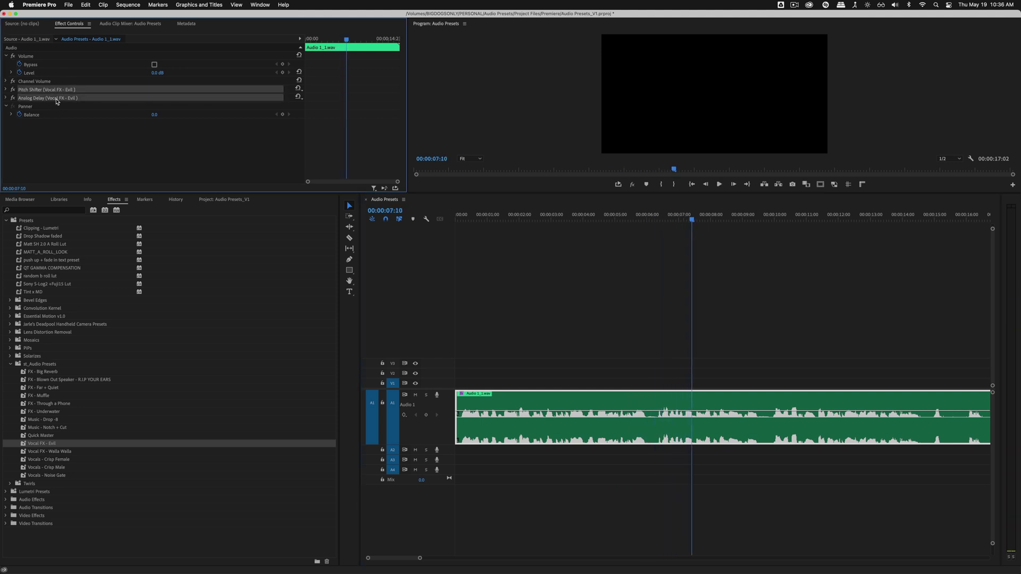
key("Delete")
Apply Vocal FX - Walla Walla to the clip and play it from near the start
left_click_drag(53, 451, 557, 400)
left_click(527, 218)
key("space")
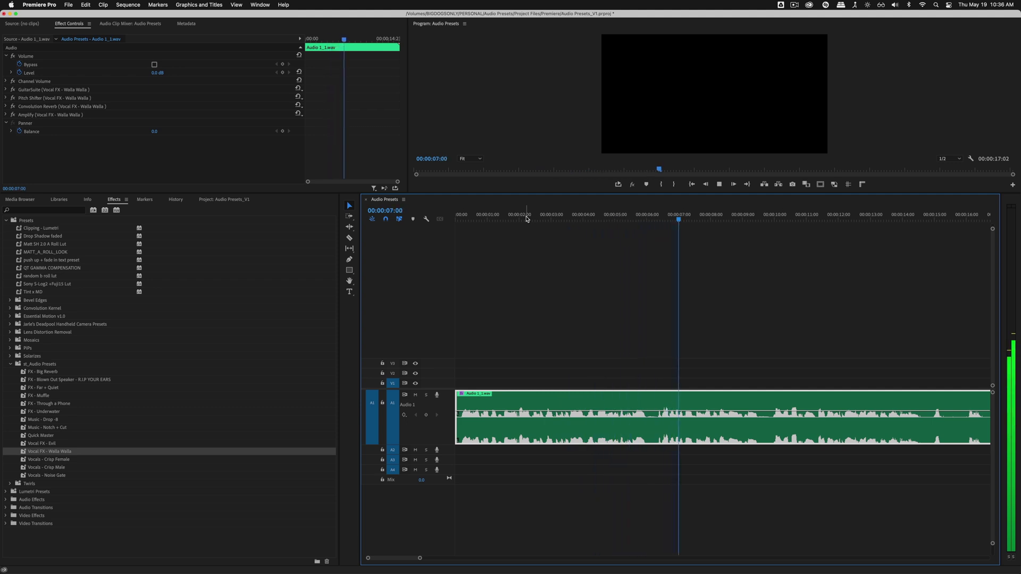
key("space")
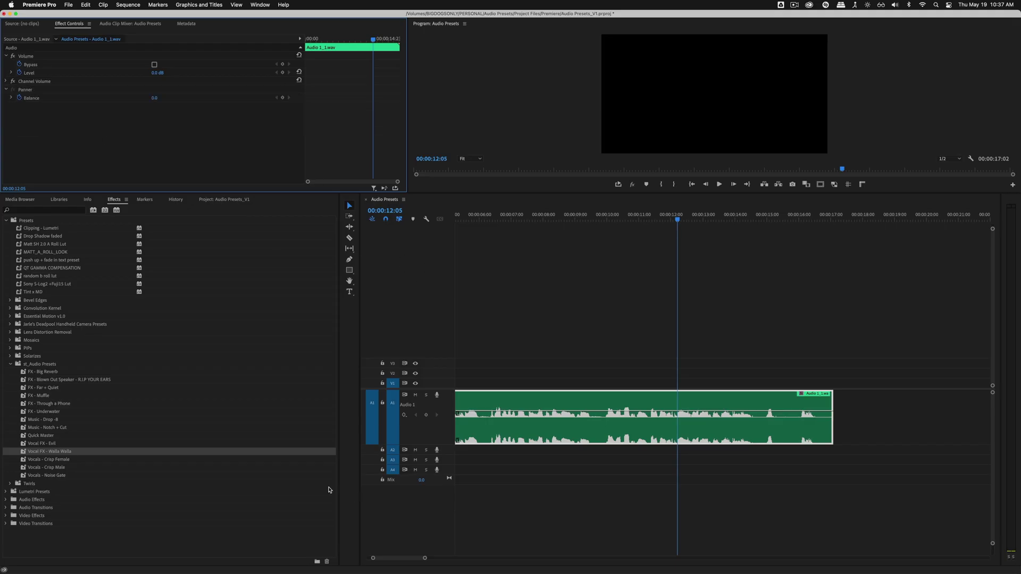
Audition the FX - Muffle preset on the zoomed-out timeline, then deselect the clip
left_click(58, 388)
left_click(63, 396)
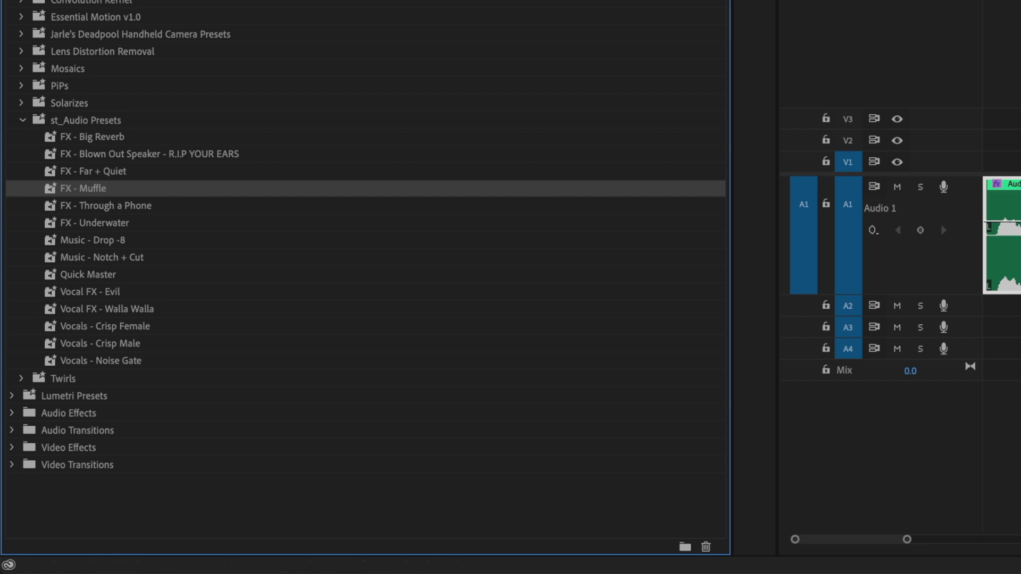
key("shift+3")
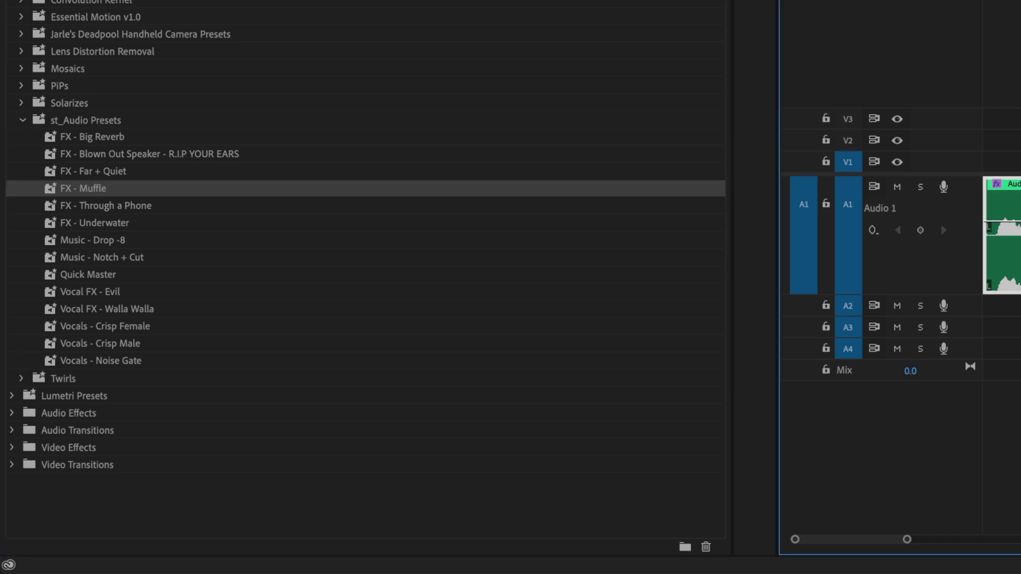
key("minus")
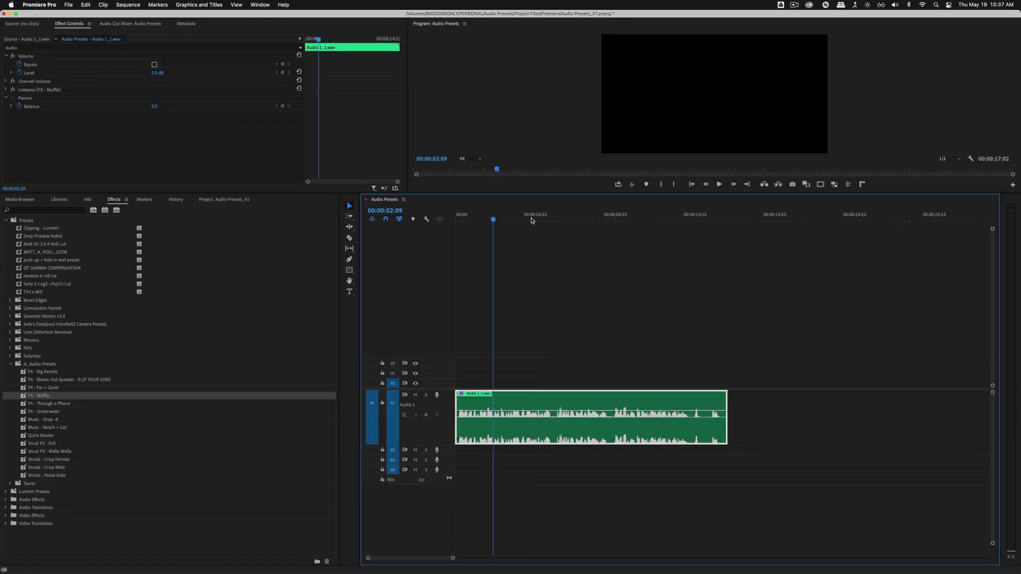
key("space")
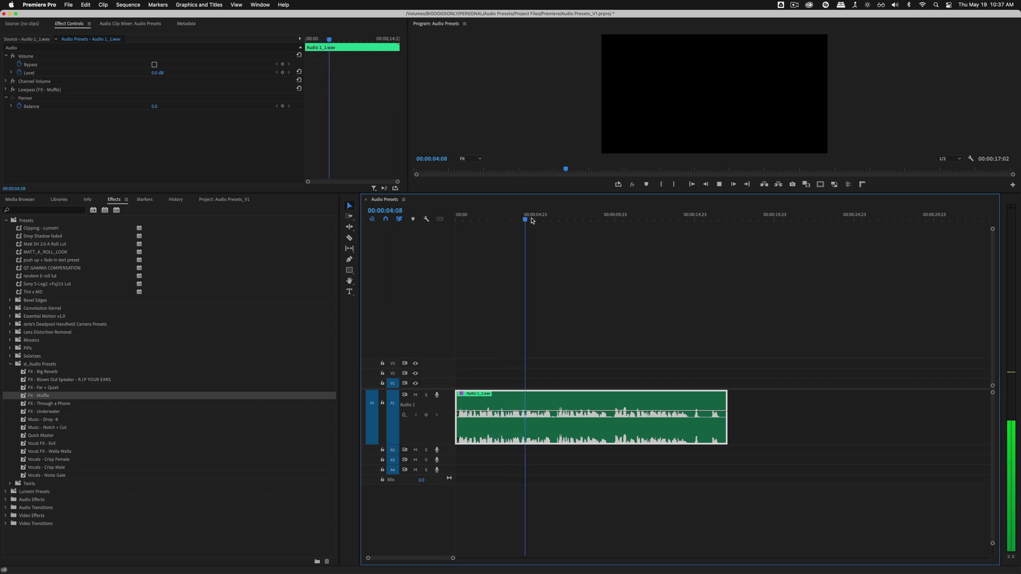
key("space")
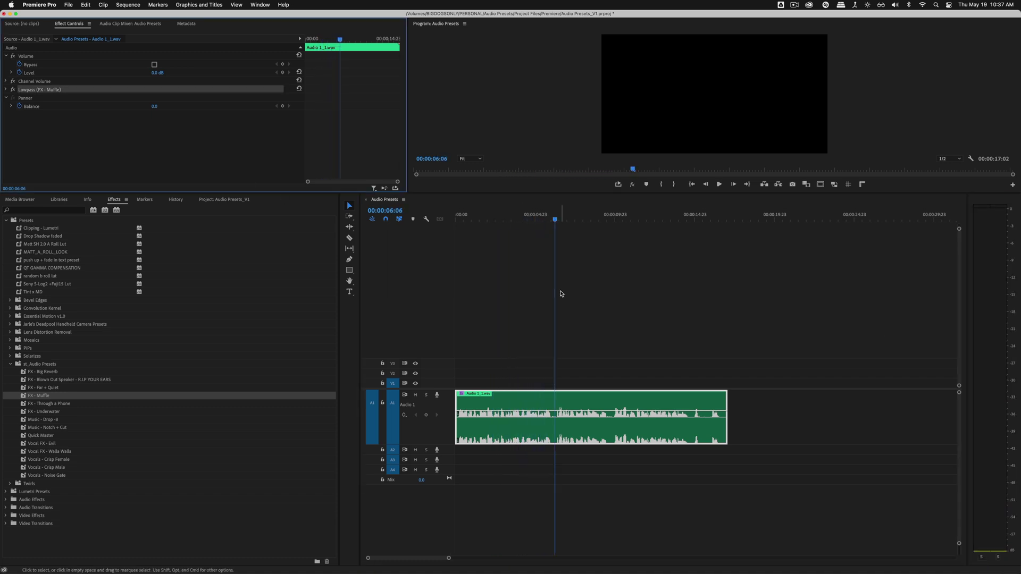
left_click(585, 293)
key("=")
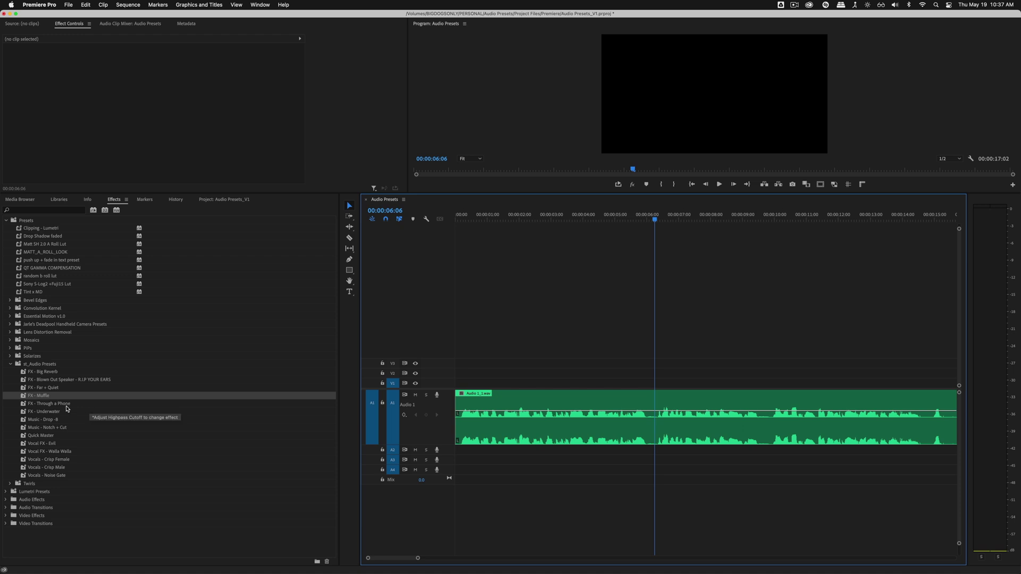
Apply FX - Through a Phone to the Audio 1 clip and play it
left_click_drag(50, 407, 569, 409)
scroll(702, 379, "right", 4)
key("space")
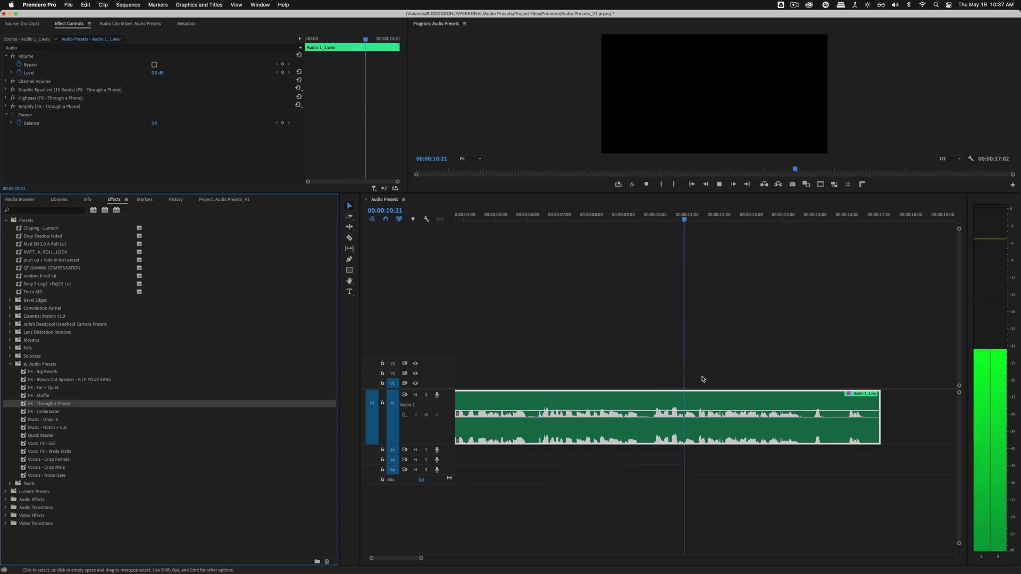
Apply the FX - Underwater preset to the clip and audition it from 00:00:10:02
key("super+z")
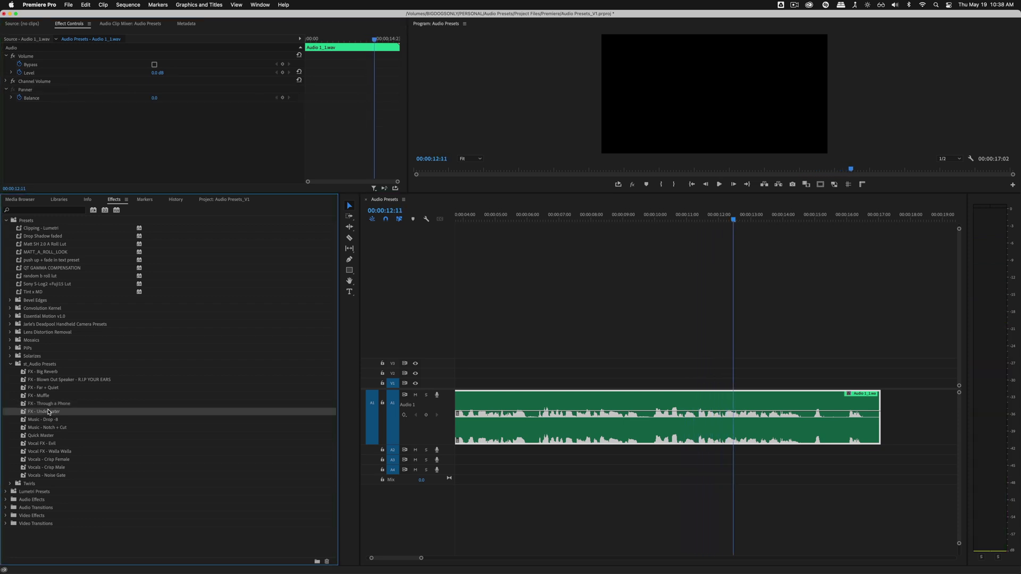
left_click_drag(45, 411, 605, 398)
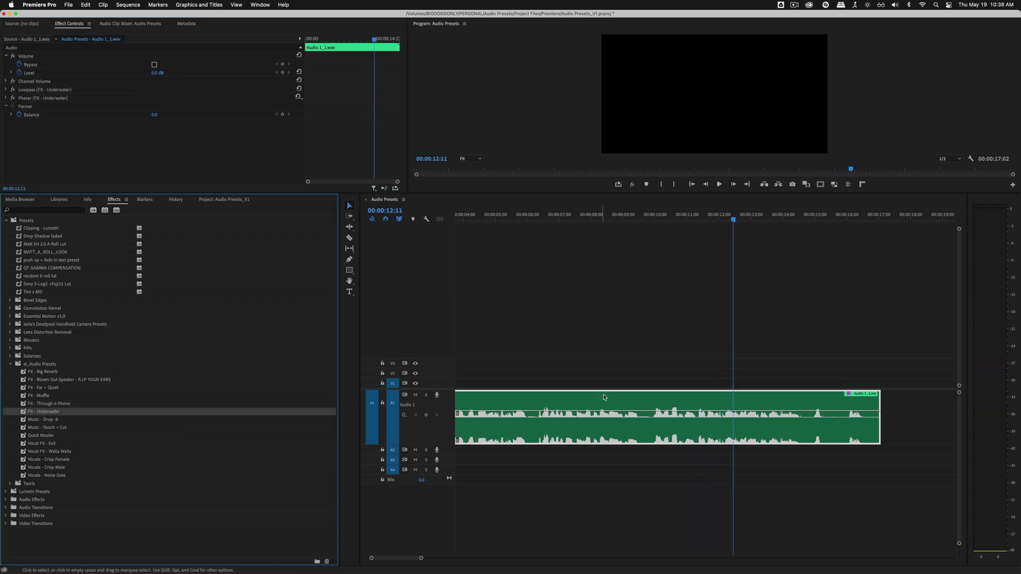
left_click(657, 219)
key("space")
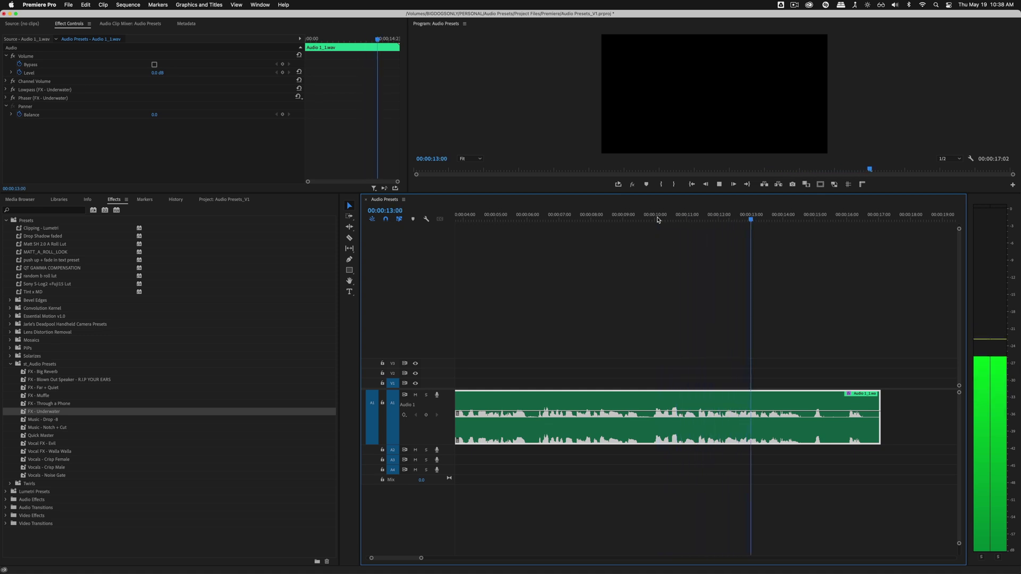
key("space")
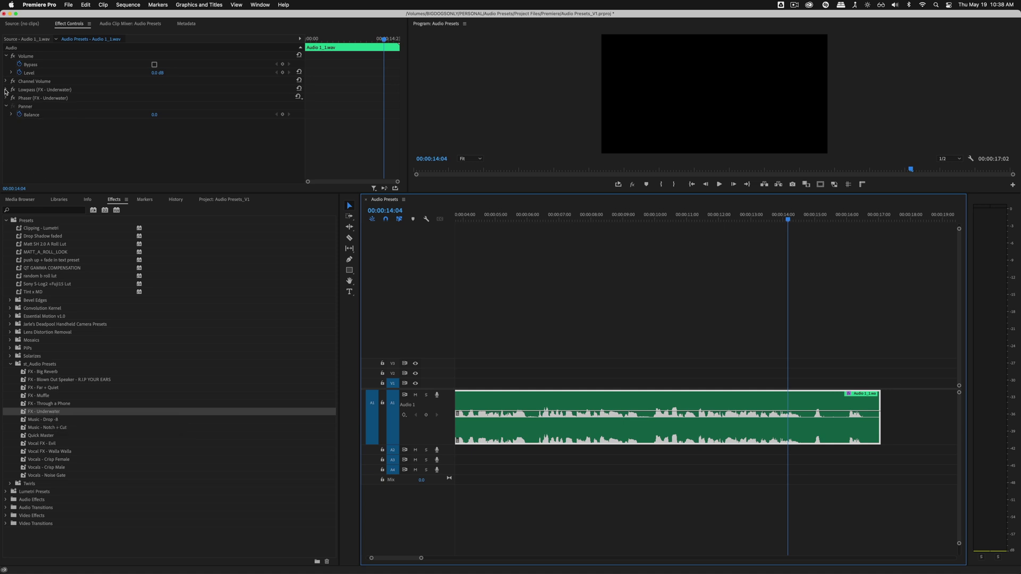
Sweep the Lowpass cutoff from about 10681 Hz down to a very low frequency while listening, then collapse it
left_click(6, 89)
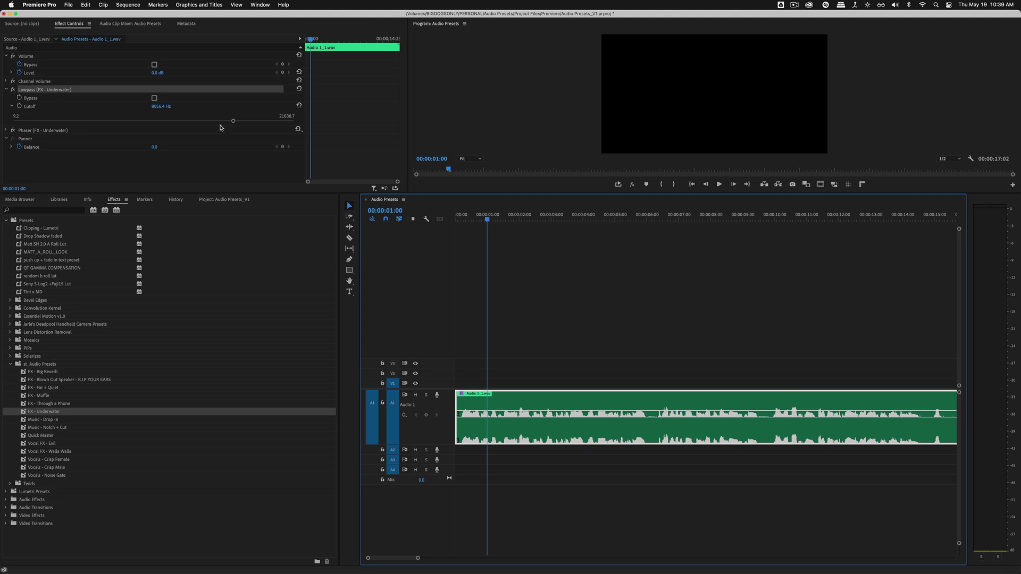
left_click_drag(233, 121, 275, 122)
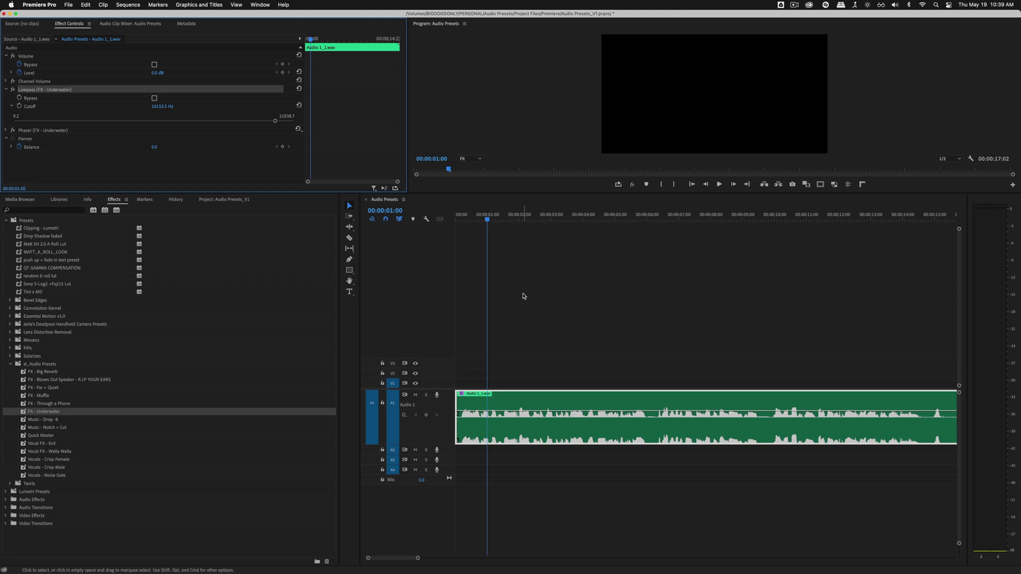
key("space")
left_click_drag(274, 121, 83, 125)
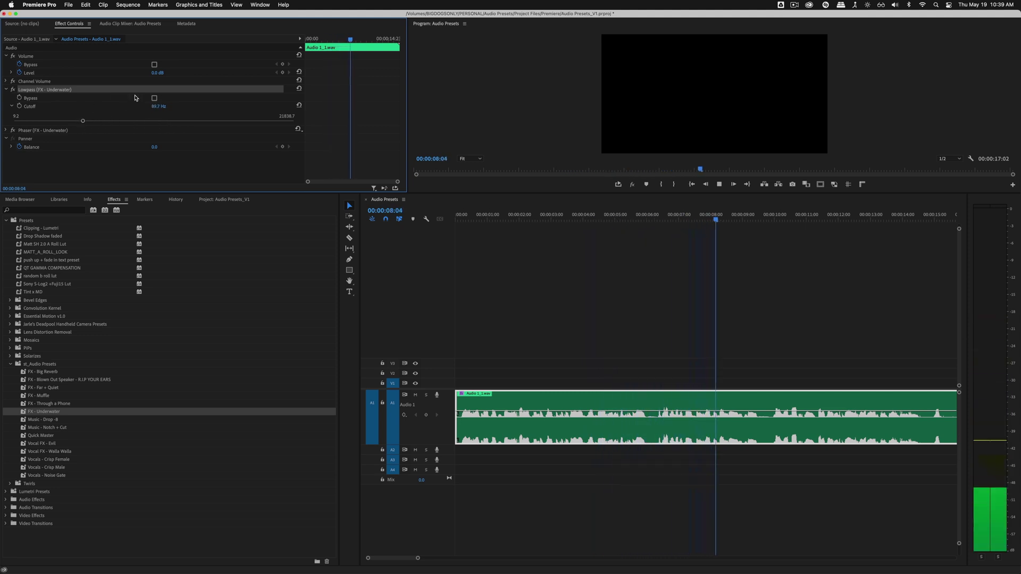
key("space")
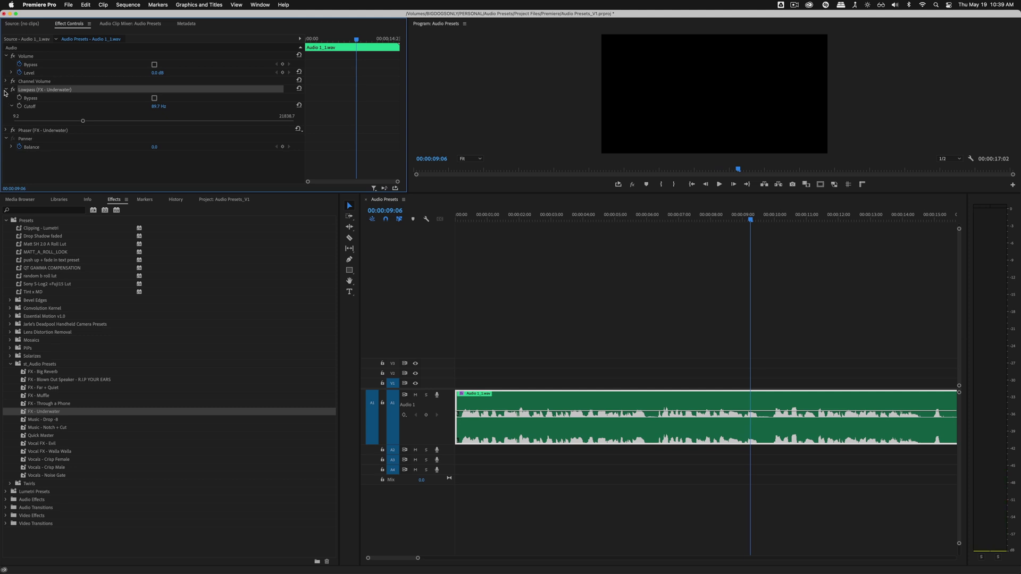
left_click(6, 90)
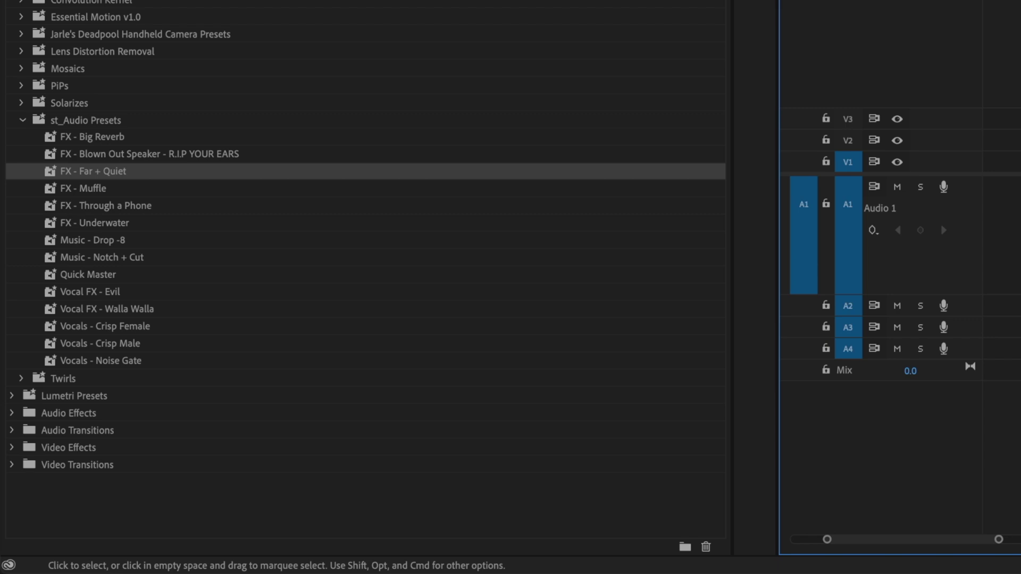
Audition the ambience clip with FX - Far + Quiet, then undo the preset
key("space")
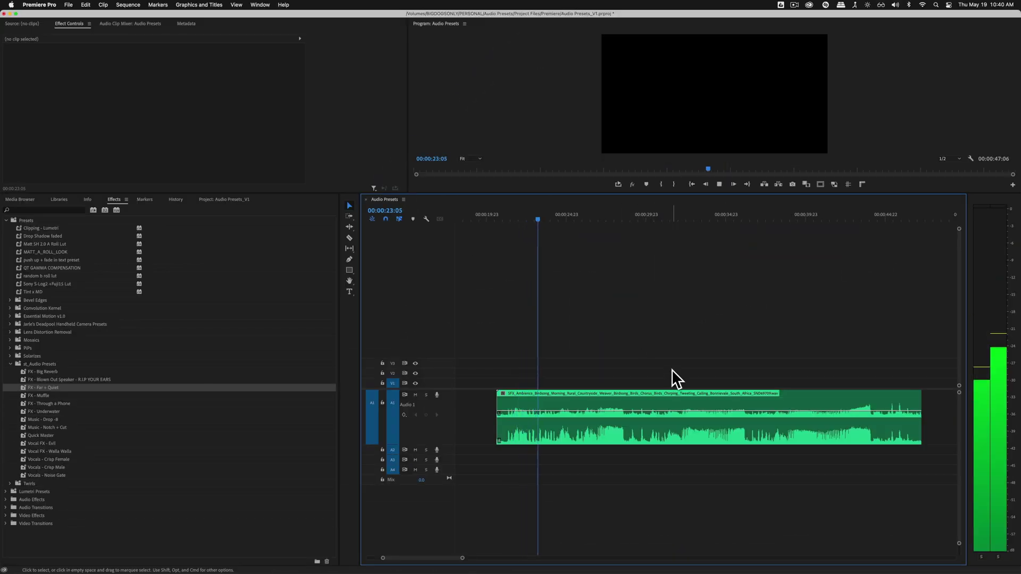
key("space")
key("d")
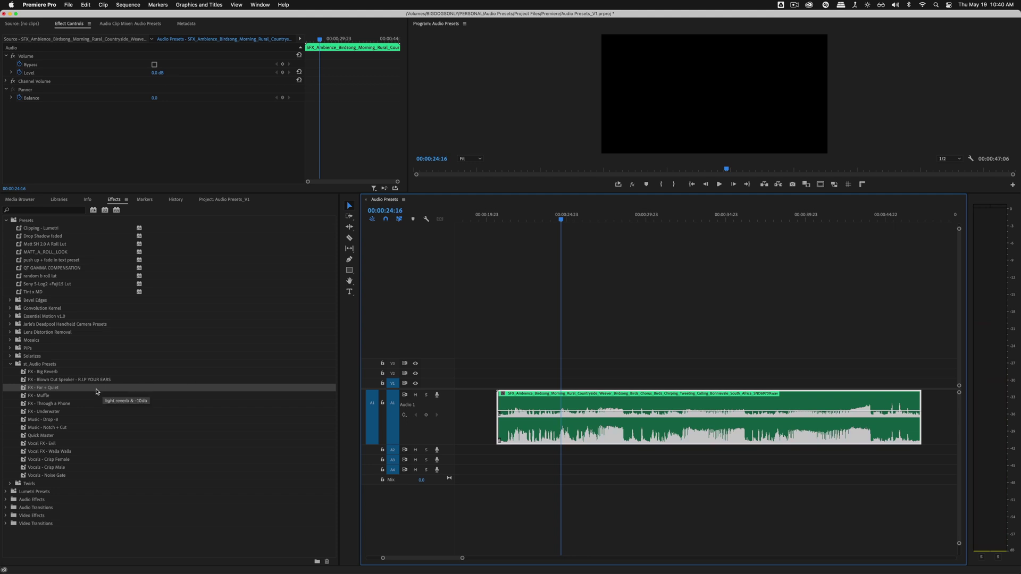
left_click_drag(42, 388, 657, 427)
key("space")
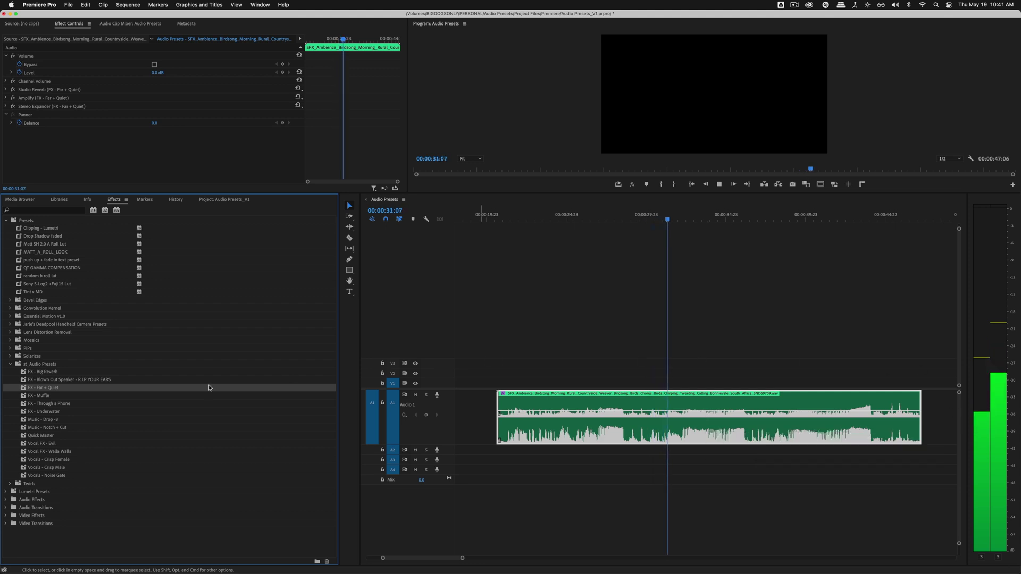
key("space")
key("super+z")
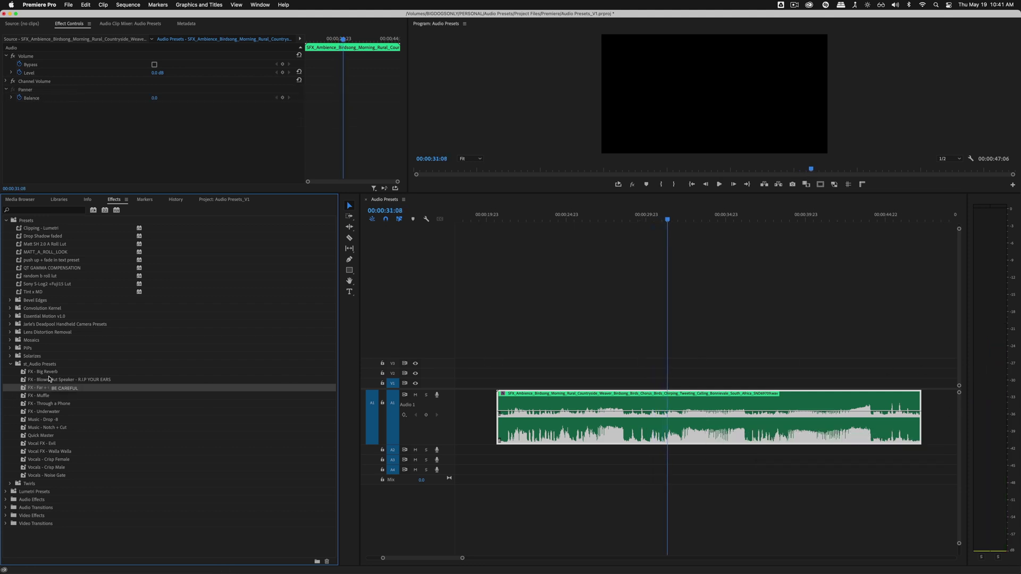
Try FX - Big Reverb on the ambience clip and listen to it
left_click_drag(54, 374, 646, 400)
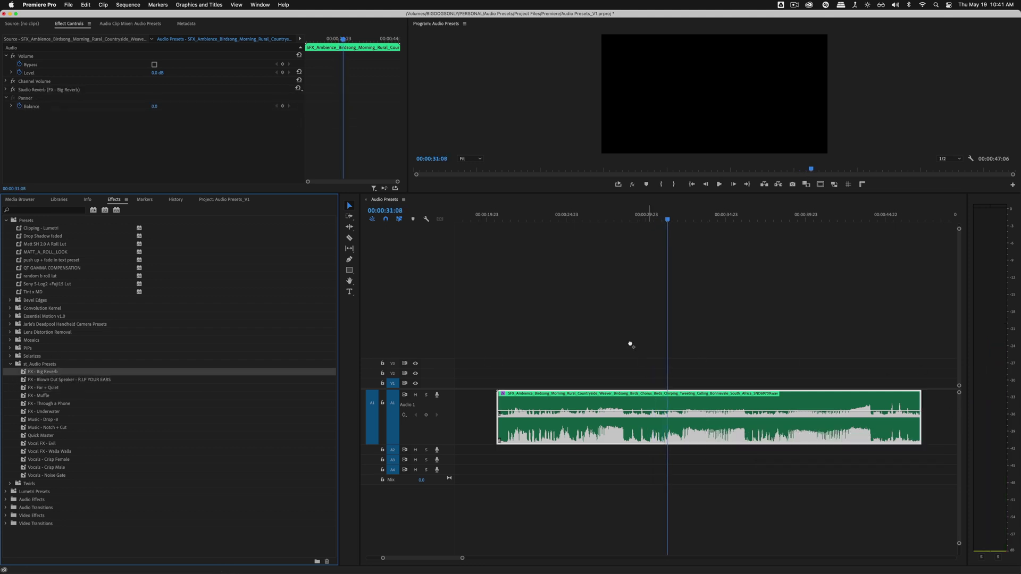
key("space")
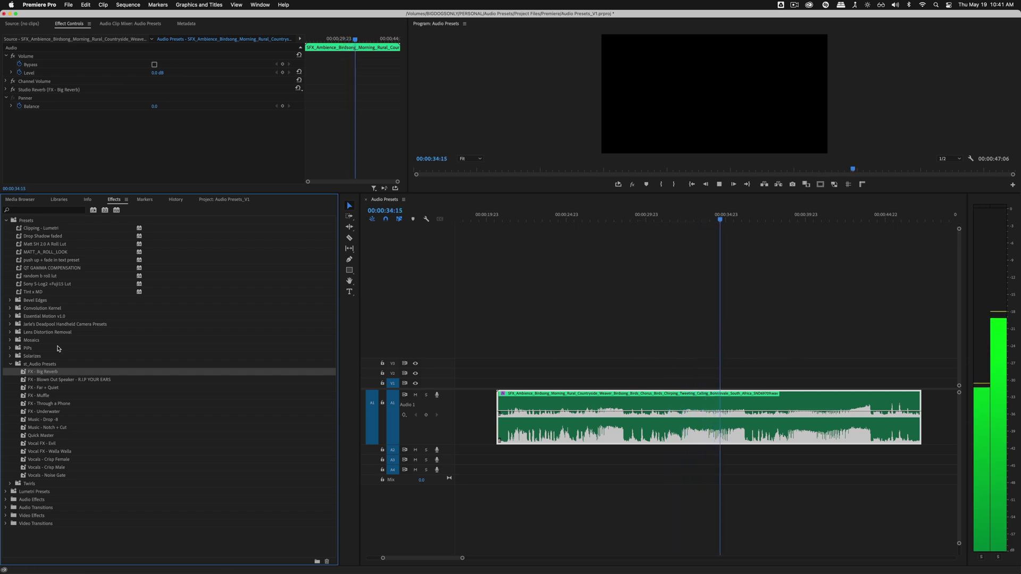
key("space")
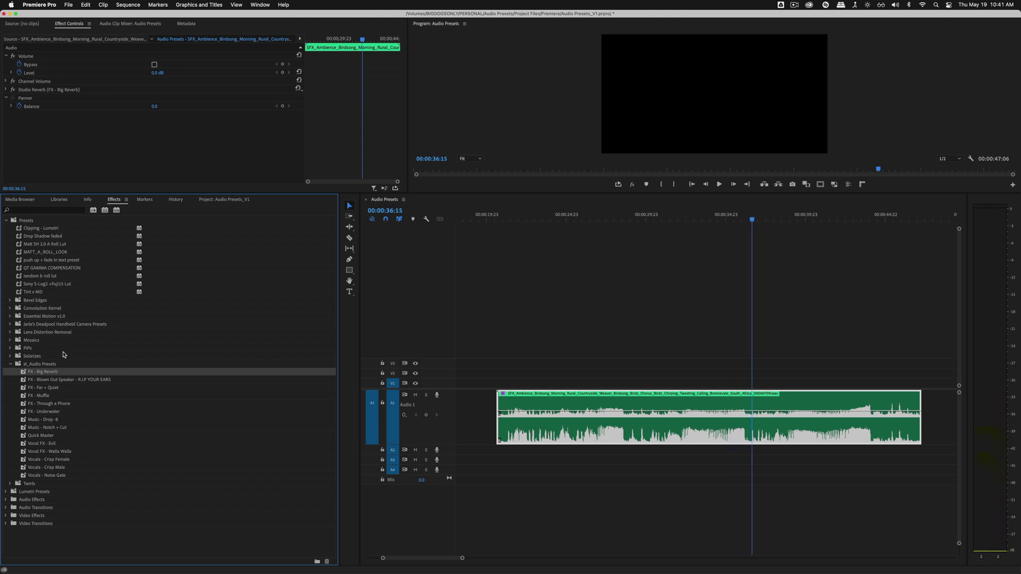
Apply FX - Far + Quiet and FX - Muffle together and play the combined result
left_click(51, 389)
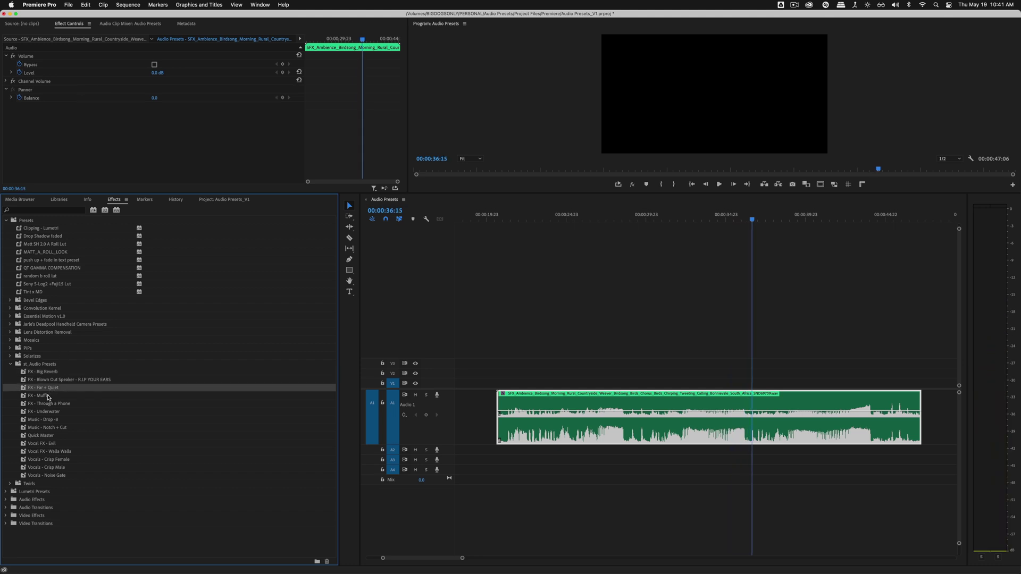
left_click_drag(89, 392, 601, 420)
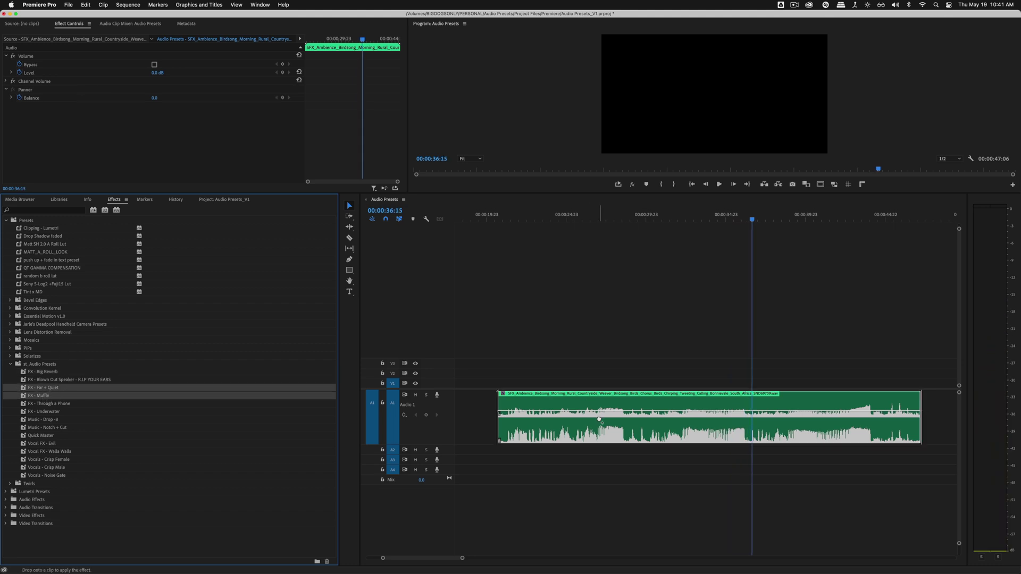
left_click(538, 215)
key("space")
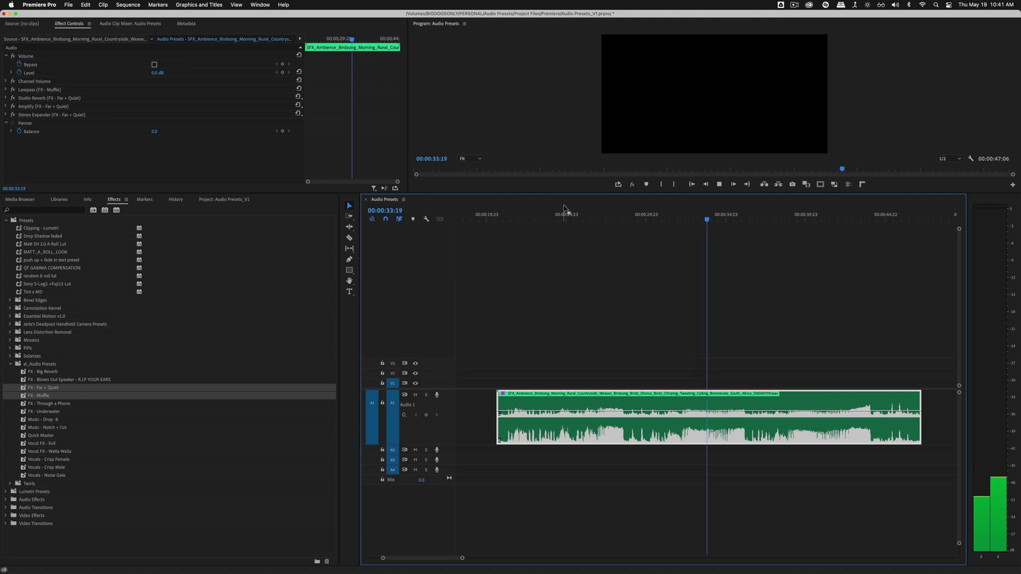
left_click(647, 292)
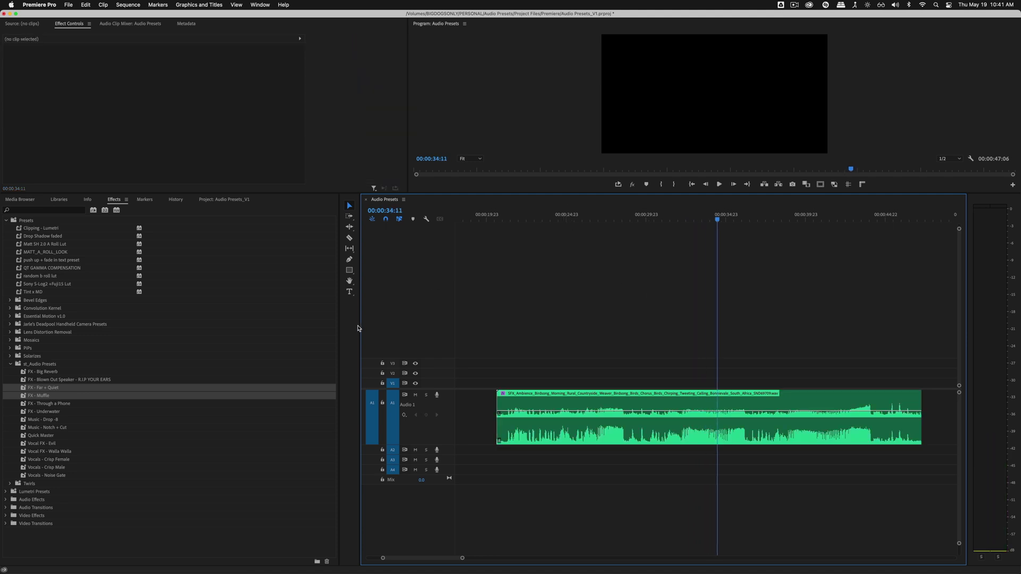
Enlarge the A2 track, place the song at the sequence start, and zoom in on the clips
key("super+z")
key("super+z")
left_click_drag(445, 455, 456, 473)
left_click(693, 429)
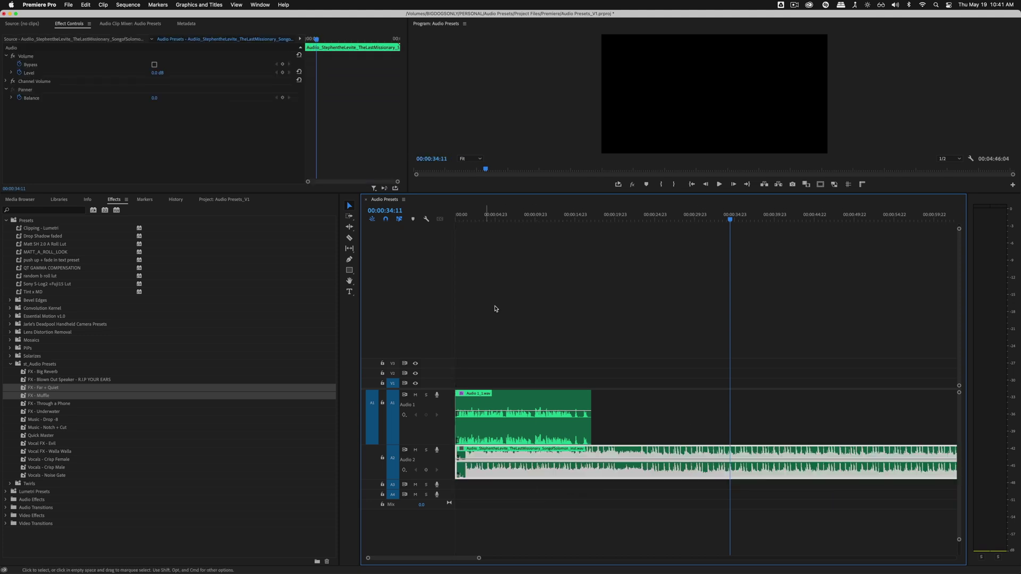
left_click(497, 308)
key("Home")
left_click(532, 425)
left_click(595, 250)
key("=")
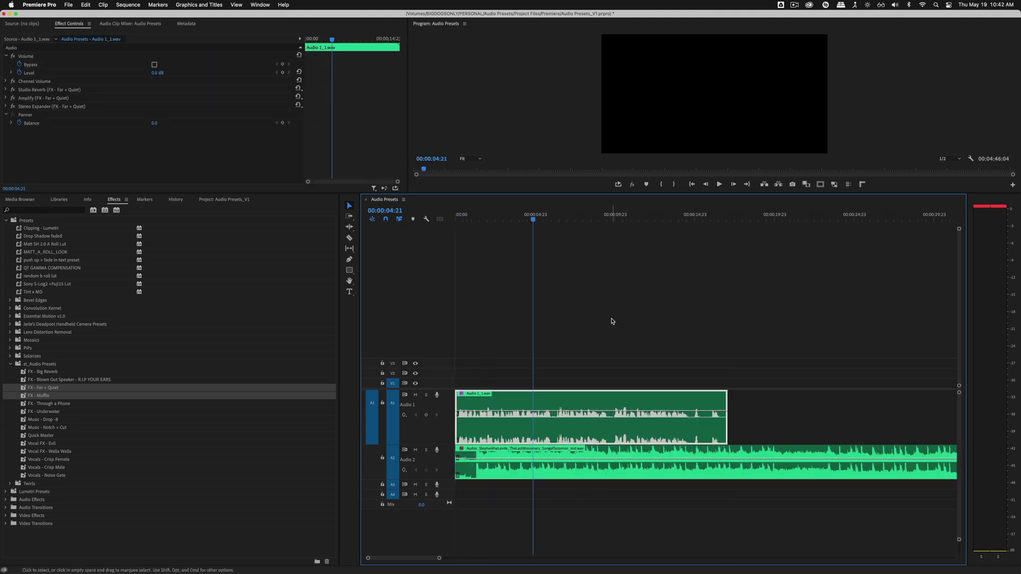
Play the song and voice together from the sequence start
left_click(72, 380)
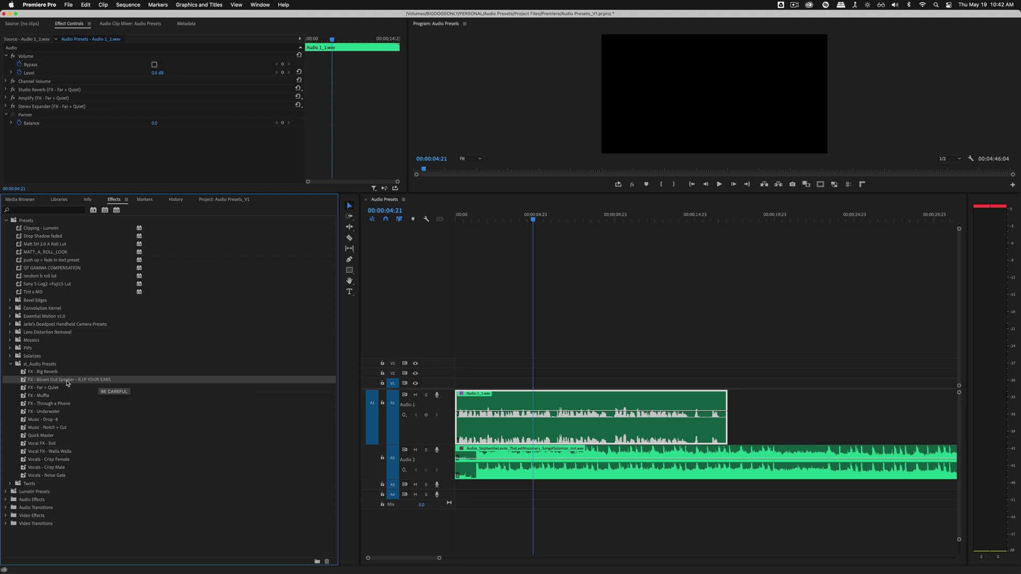
left_click_drag(519, 443, 525, 452)
left_click(548, 334)
left_click(496, 463)
key("Home")
key("space")
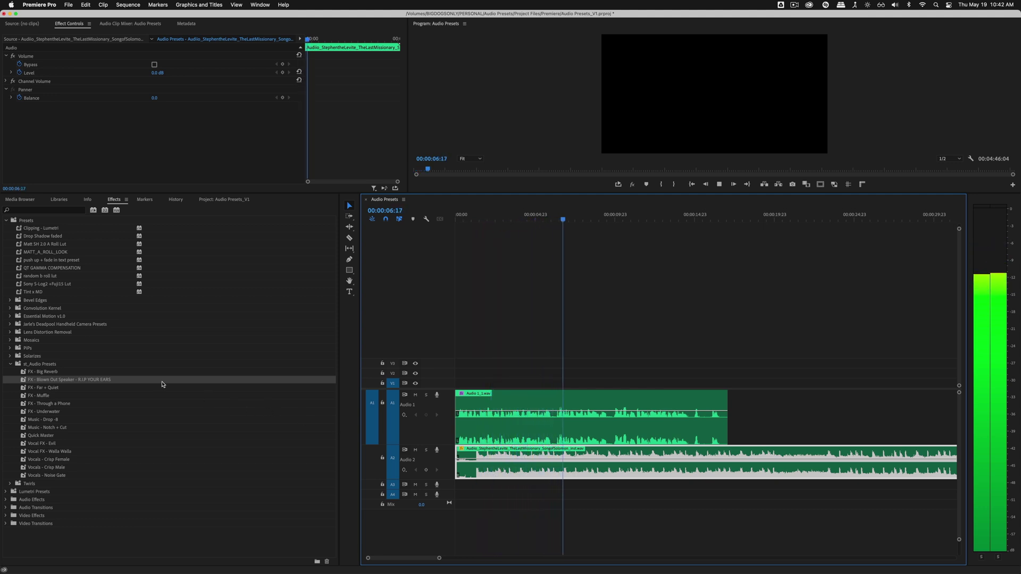
key("space")
Apply FX - Blown Out Speaker to the song, listen, and review its four effects
left_click_drag(88, 383, 504, 463)
left_click(469, 217)
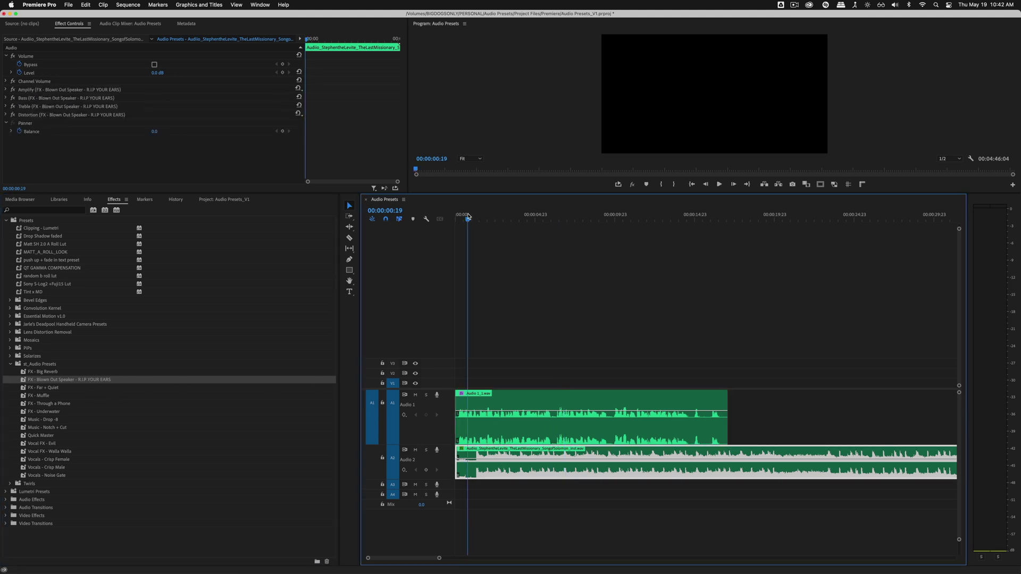
key("space")
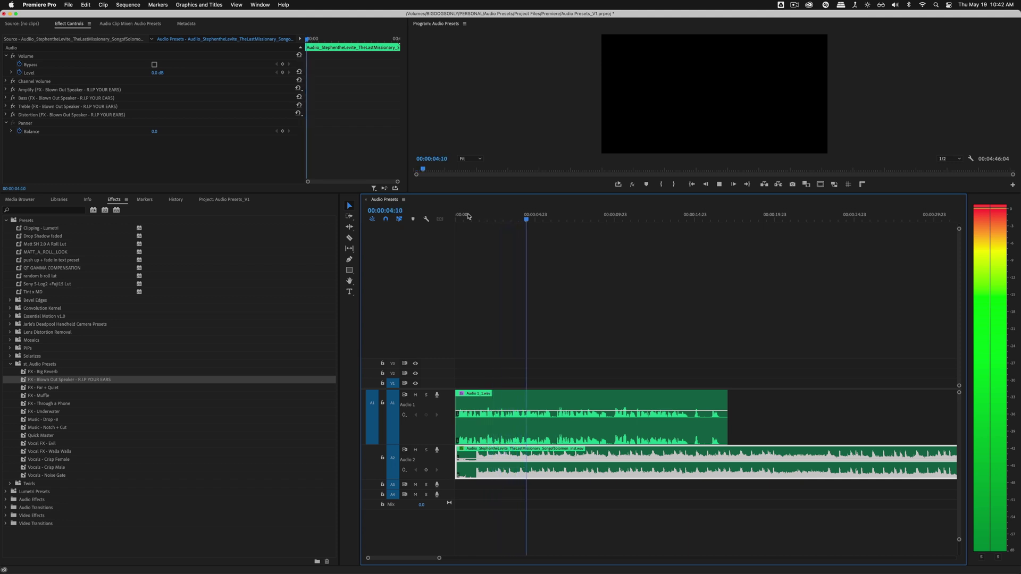
key("space")
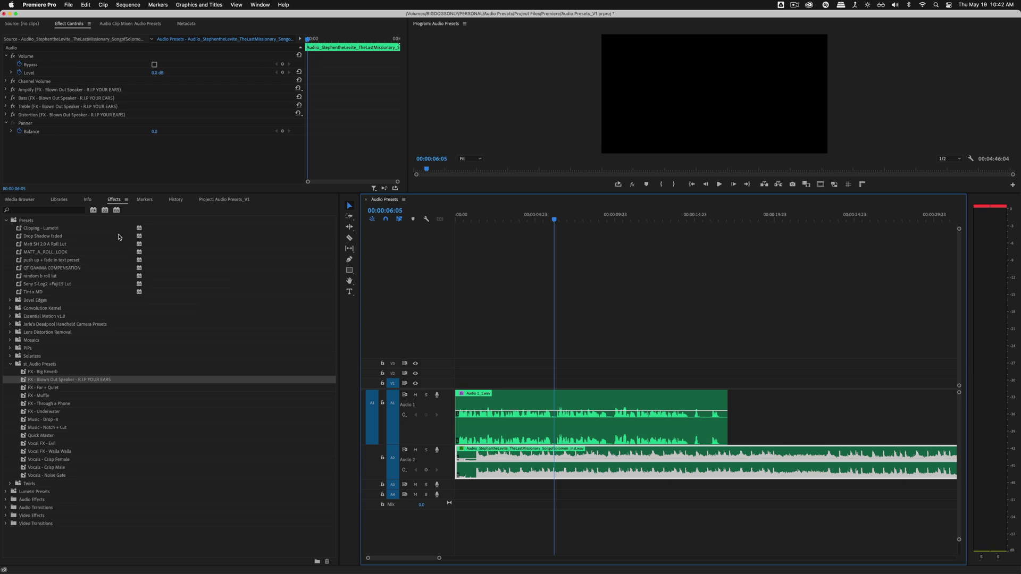
left_click(118, 128)
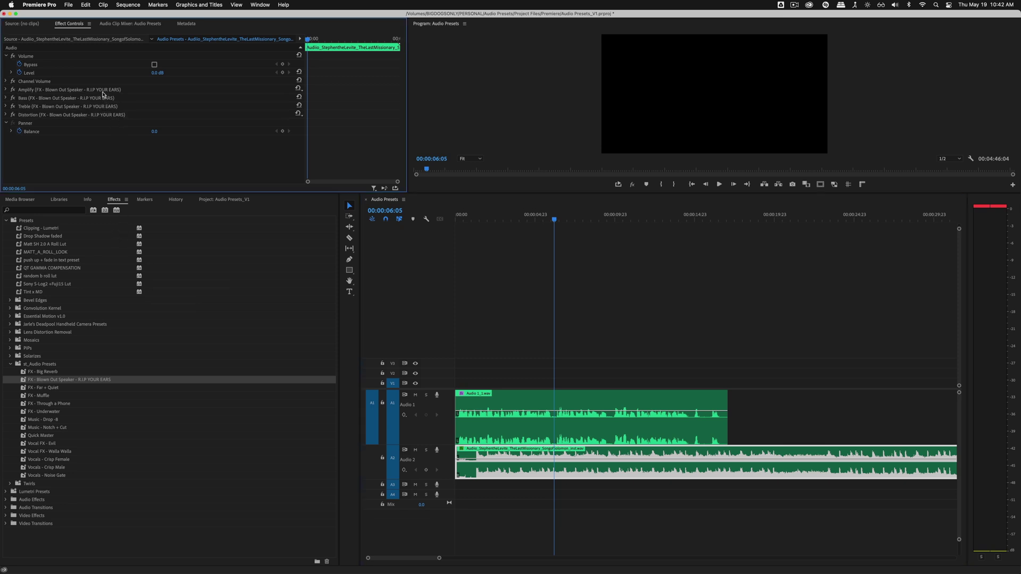
left_click_drag(105, 93, 107, 112)
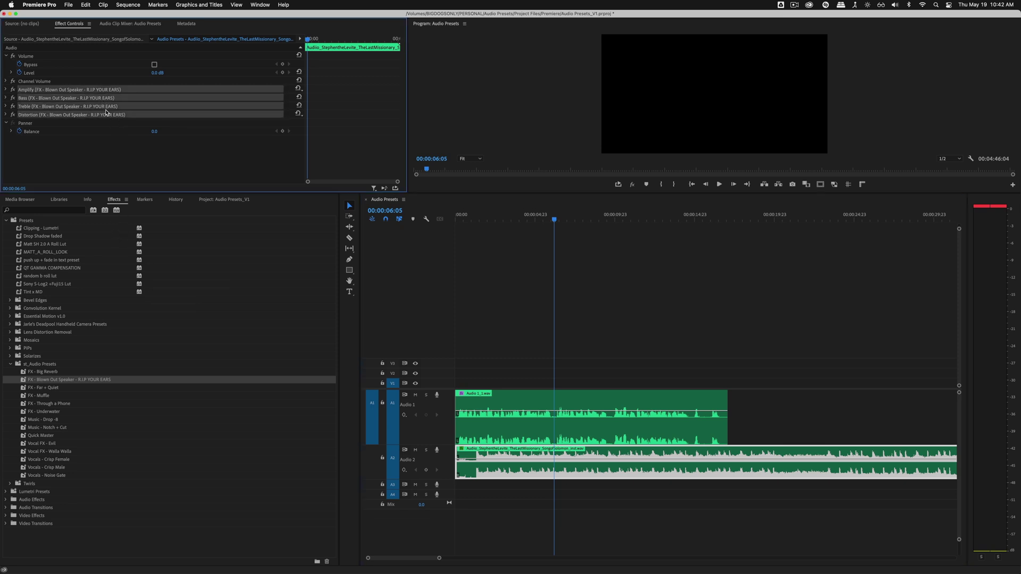
Lower the song's volume rubber band to -12.8 dB and listen to the result
left_click(571, 329)
left_click_drag(570, 460, 570, 470)
key("space")
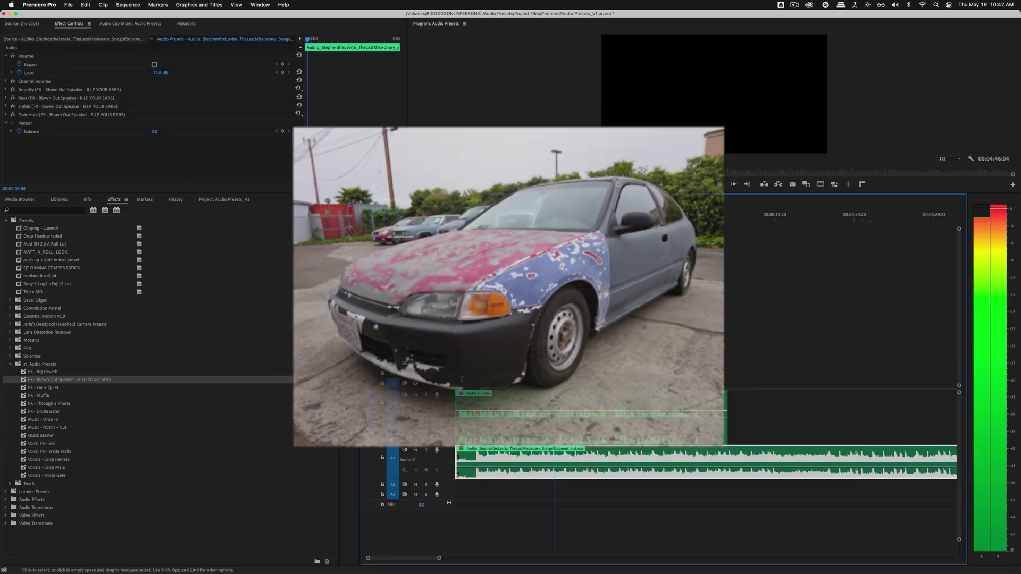
key("space")
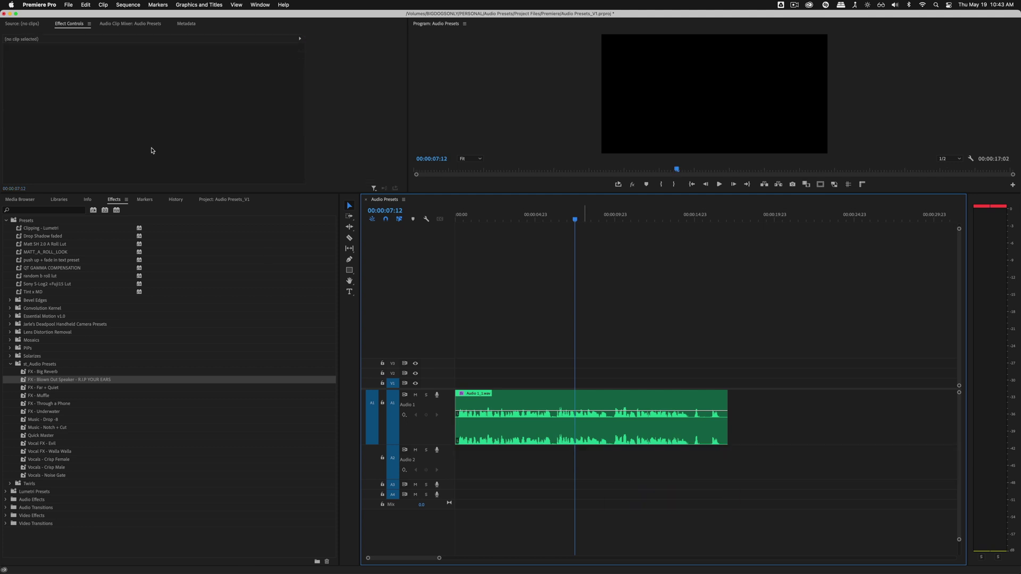
left_click(56, 427)
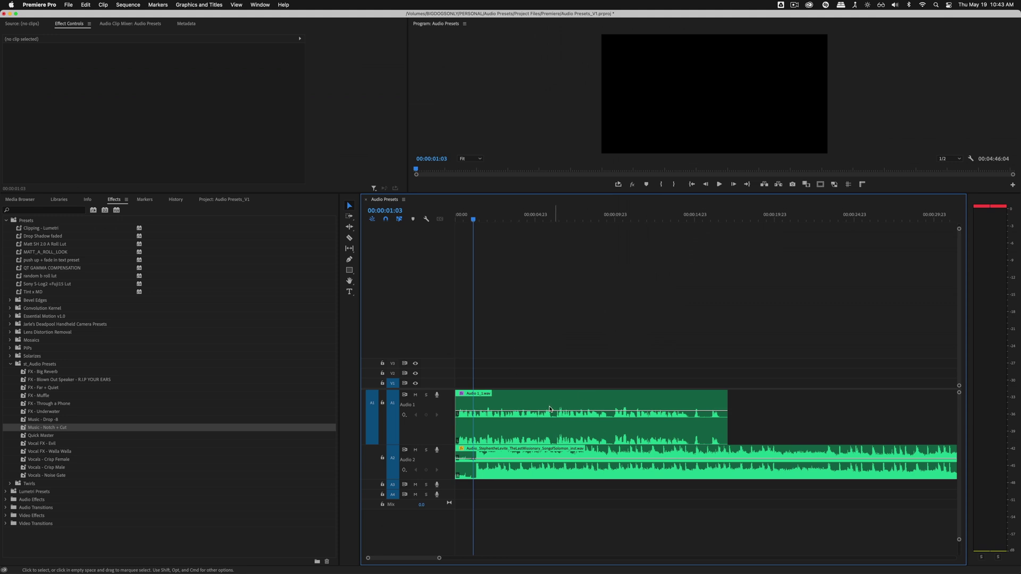
Check the Audio 1_1.wav voice-over clip's effects while playing the sequence
left_click(550, 409)
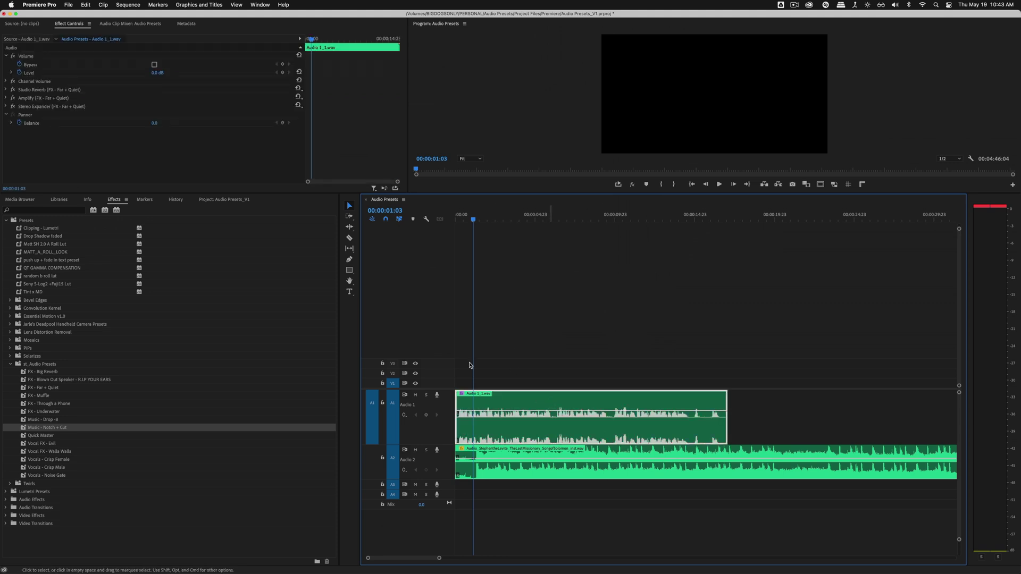
left_click(553, 300)
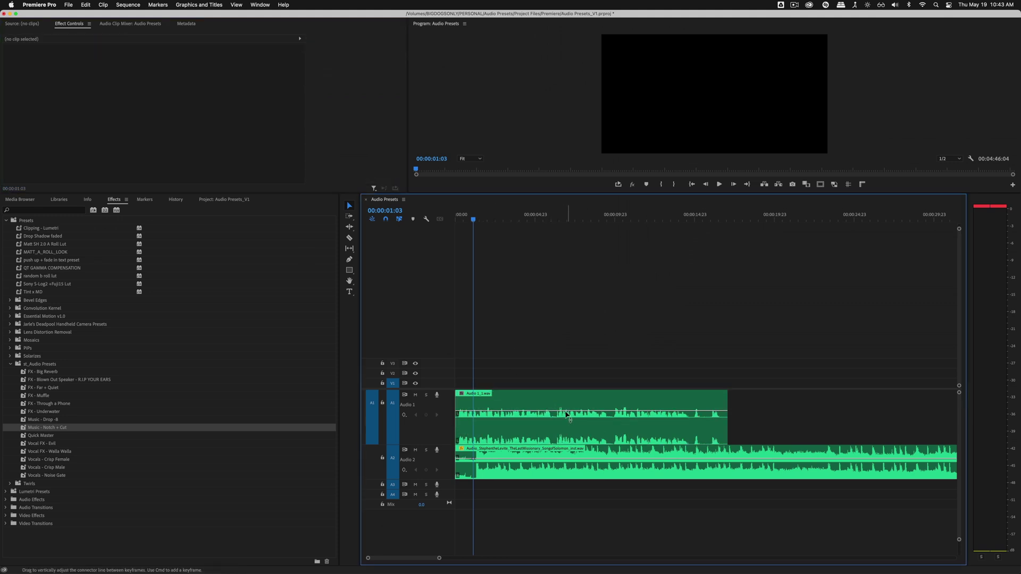
key("space")
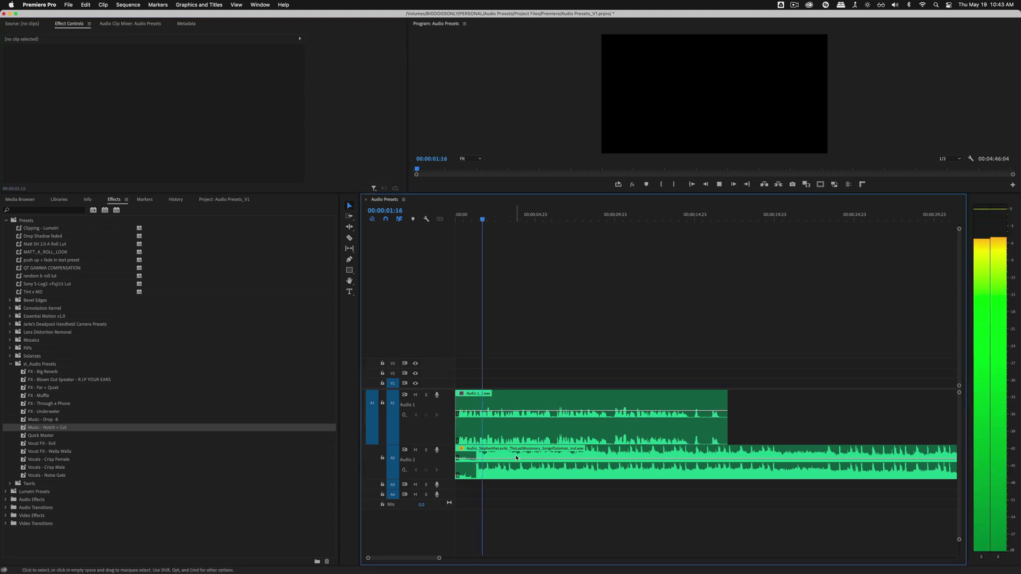
left_click(580, 437)
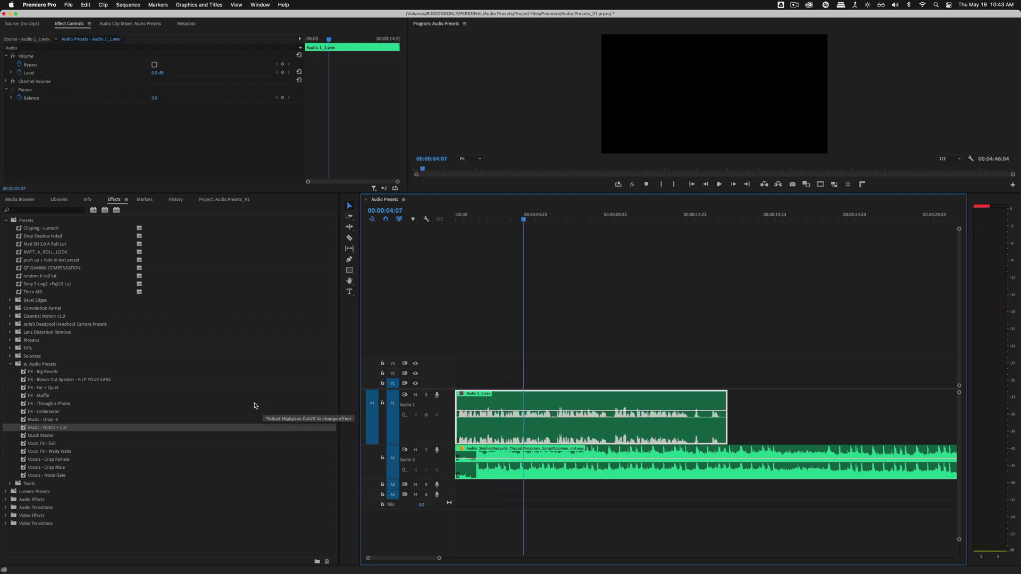
left_click(510, 415)
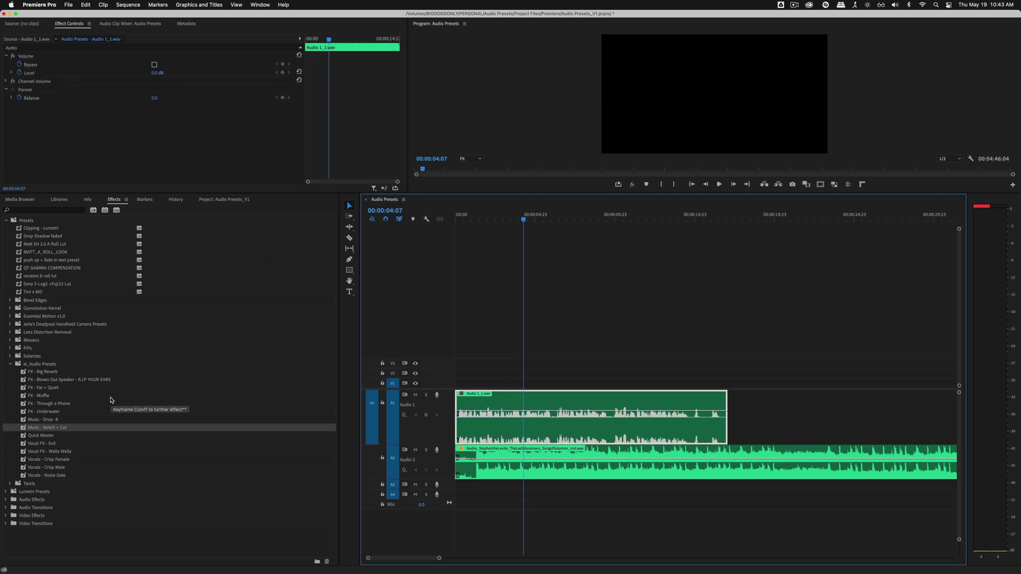
left_click(619, 338)
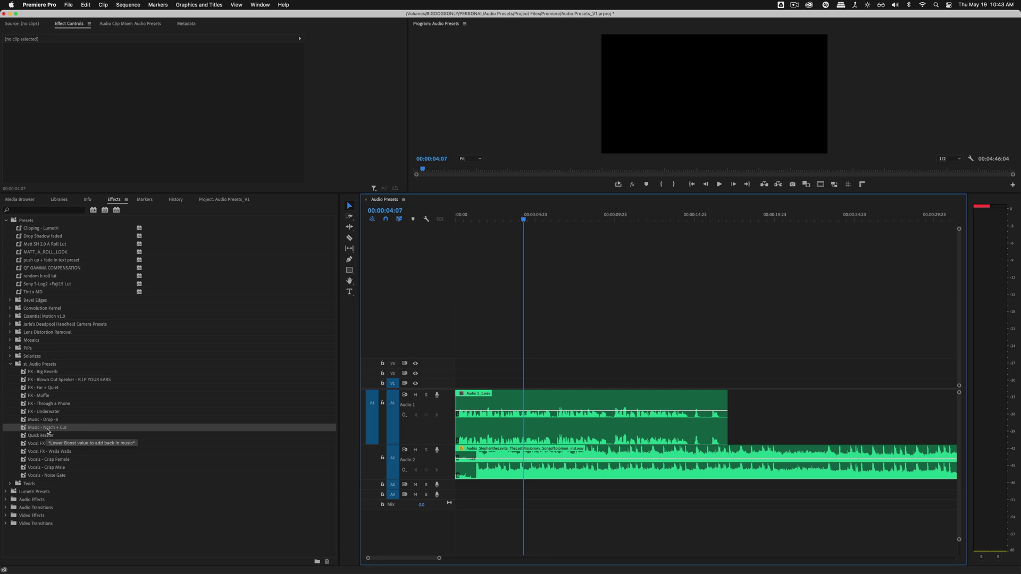
Apply Music - Notch + Cut to the Audio 2 music clip and play from the start
left_click_drag(47, 432, 480, 462)
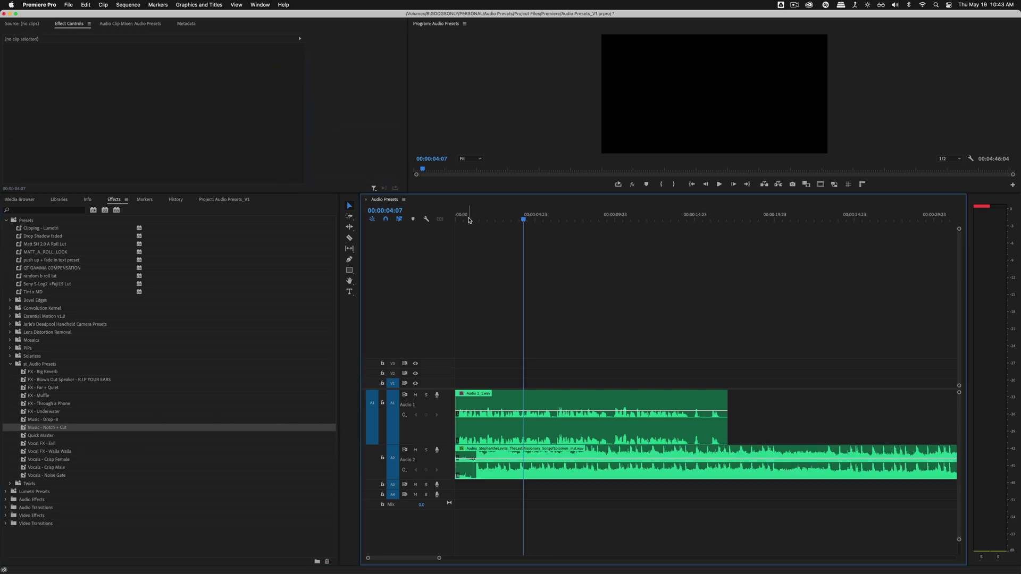
key("Home")
key("space")
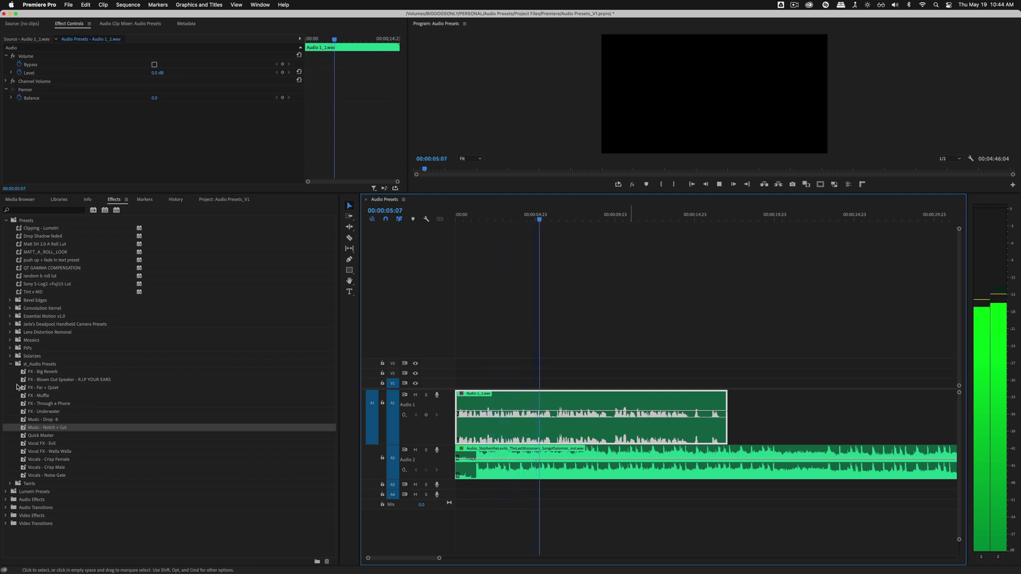
key("space")
Drop Vocals - Crisp Male onto the Audio 1_1.wav voice-over clip and play it back
left_click(48, 459)
left_click(59, 468)
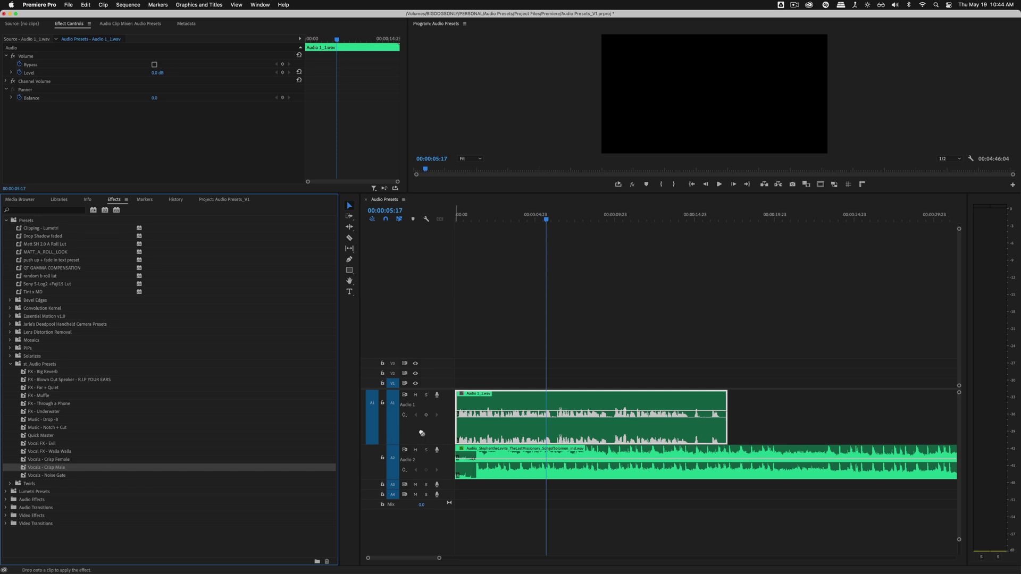
left_click_drag(422, 433, 480, 429)
left_click(512, 244)
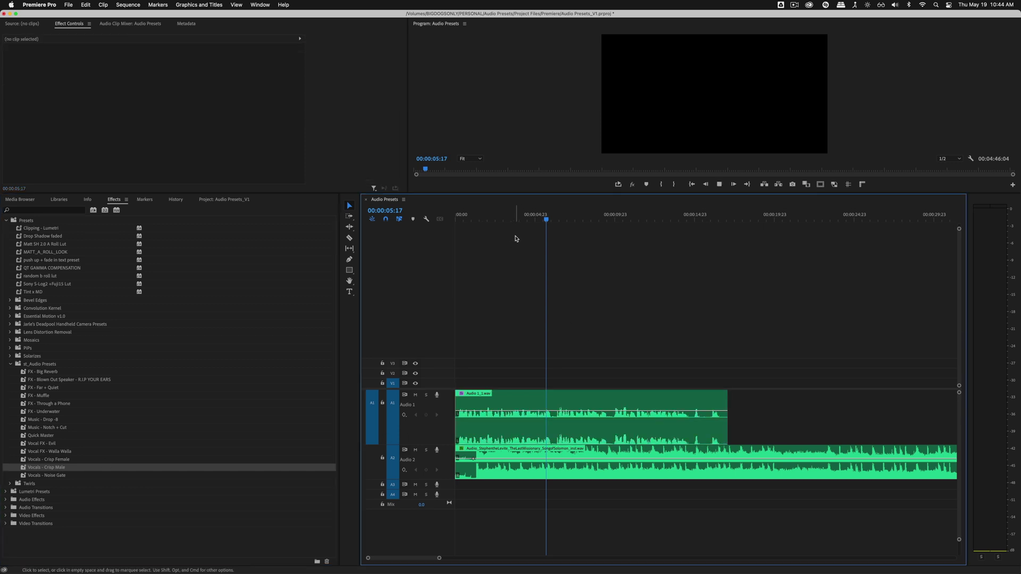
key("space")
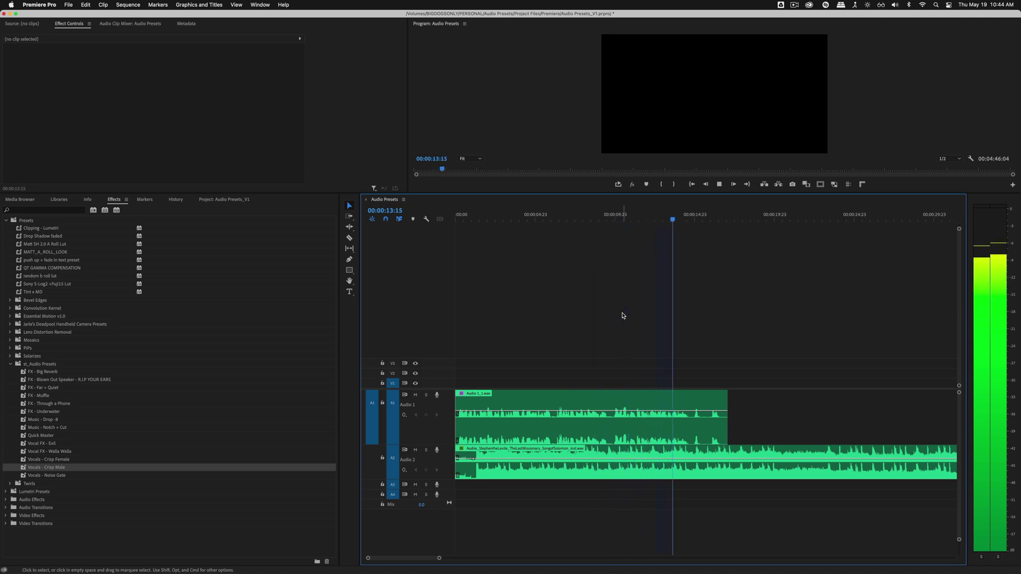
key("space")
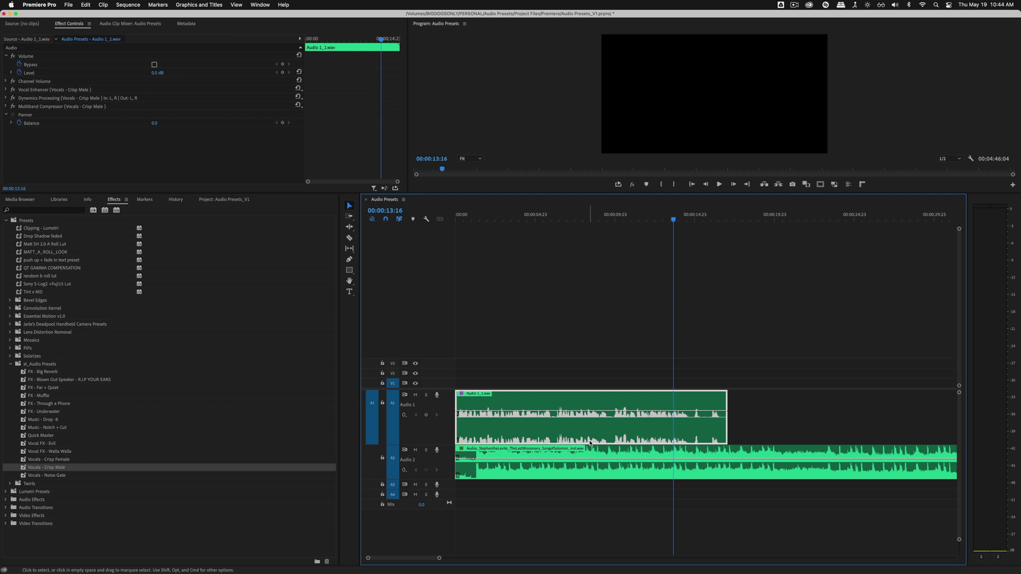
left_click(587, 456)
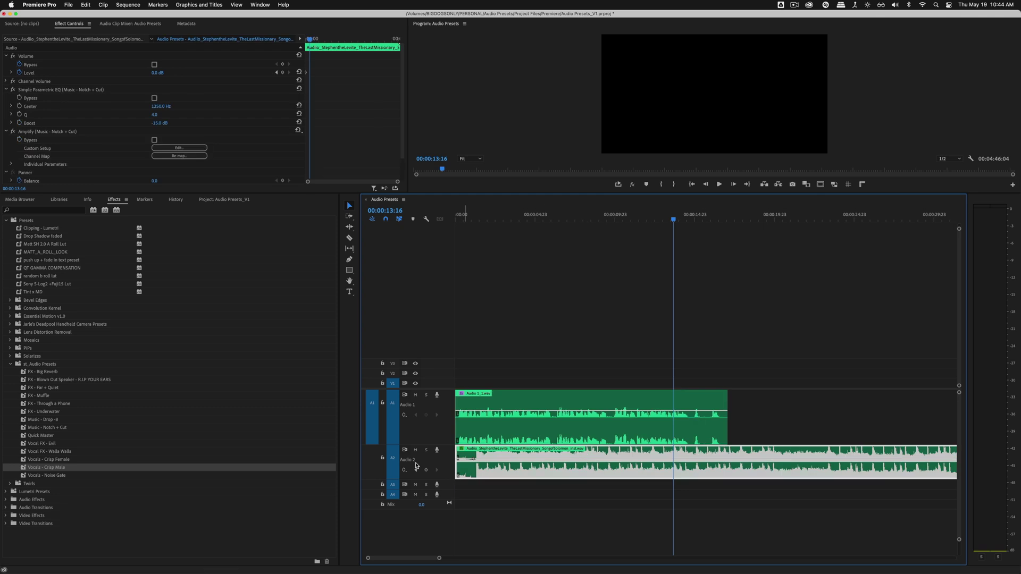
key("Home")
key("space")
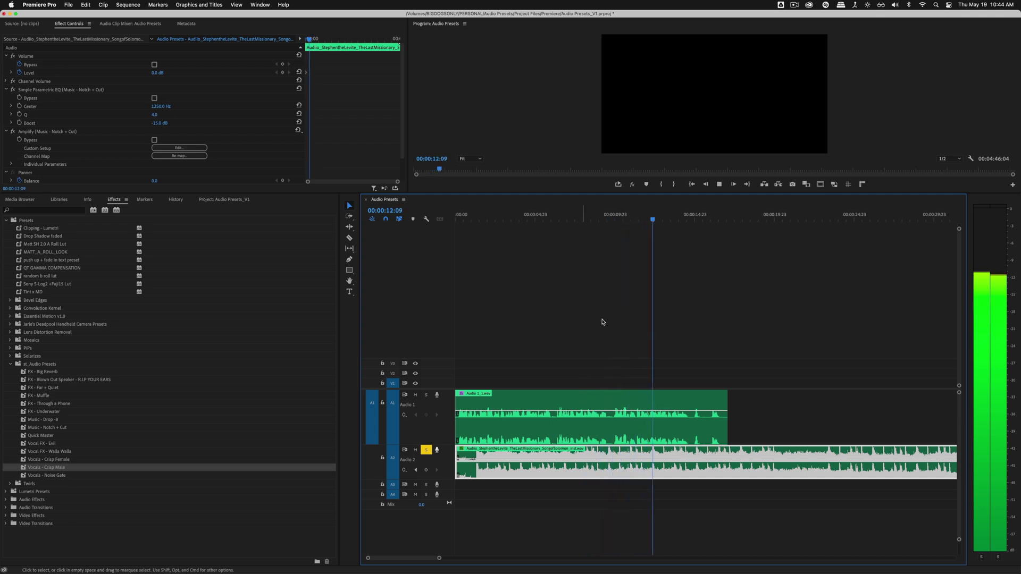
key("space")
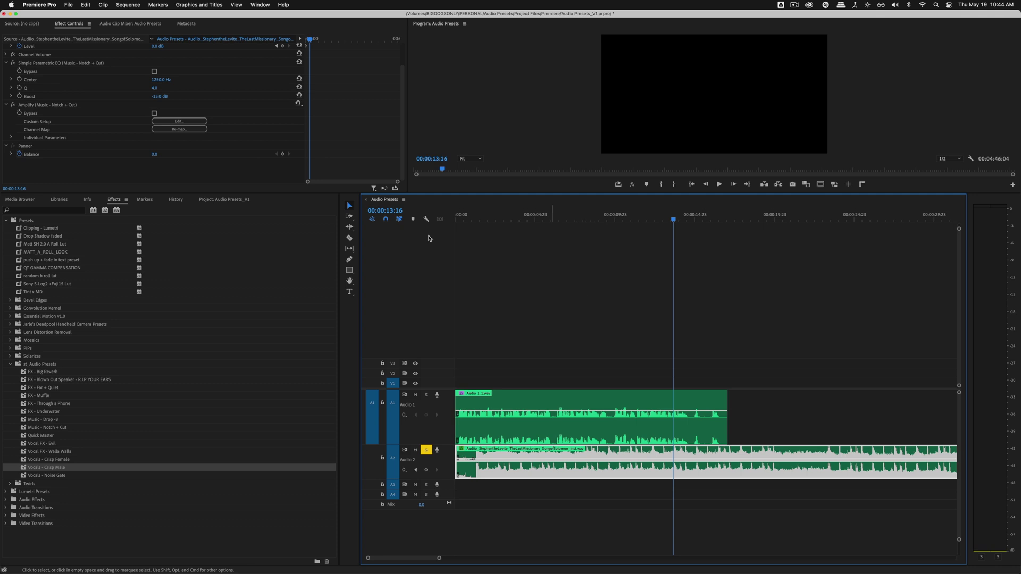
left_click(73, 64)
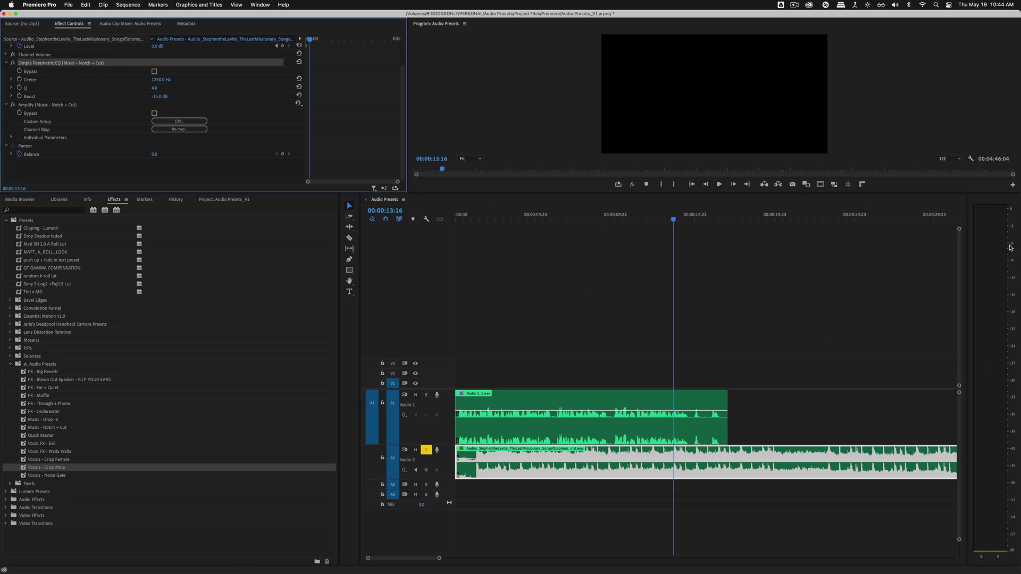
left_click(493, 219)
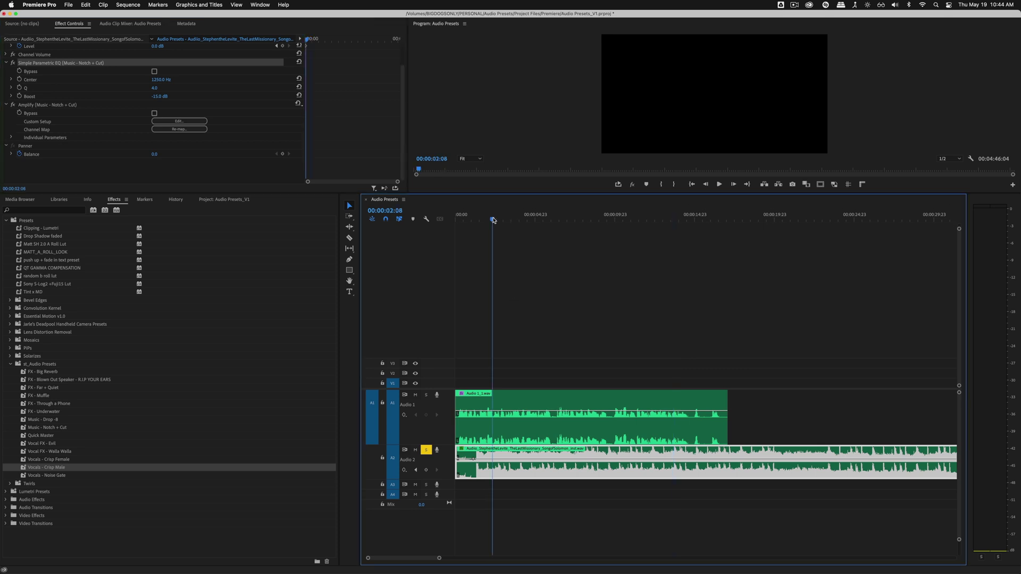
key("space")
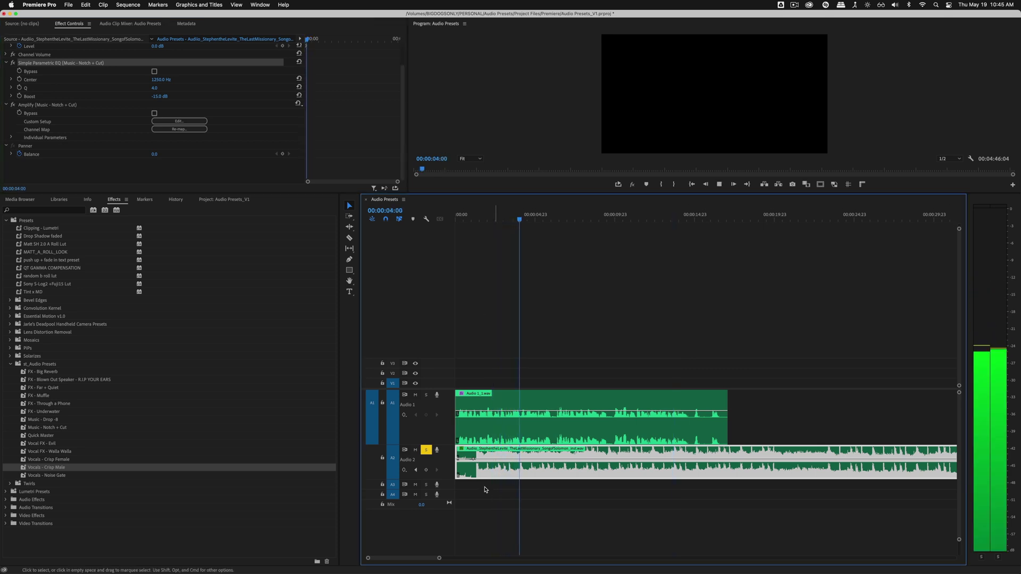
left_click(646, 316)
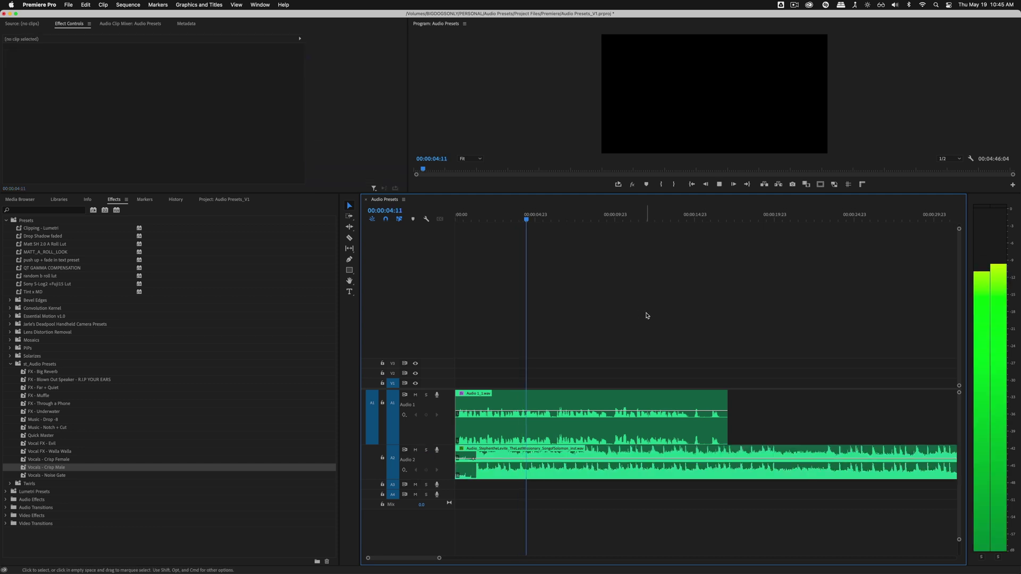
key("d")
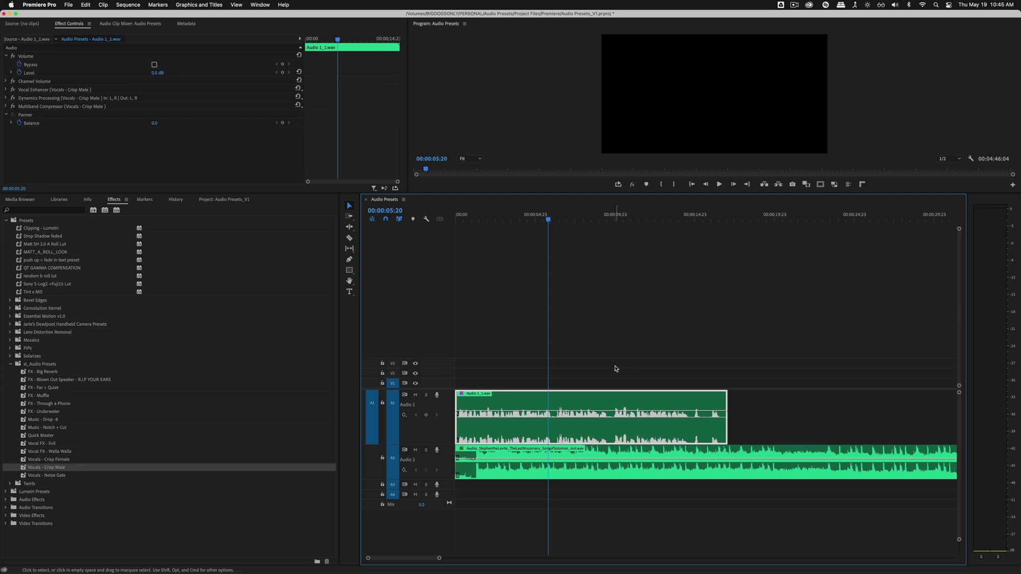
left_click(588, 477)
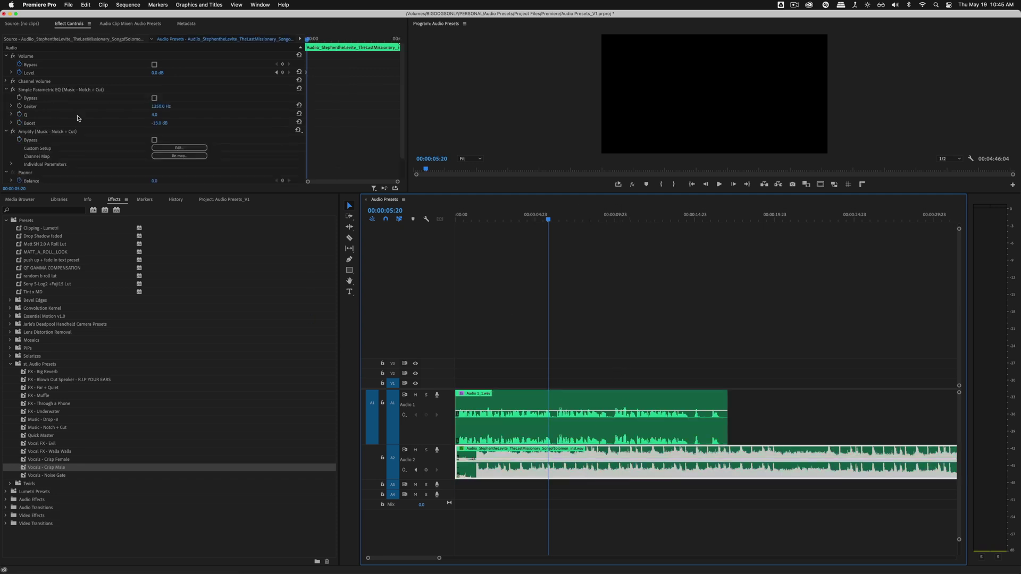
Collapse the Simple Parametric EQ and inspect Amplify's Custom Setup -10dB Cut
left_click(64, 89)
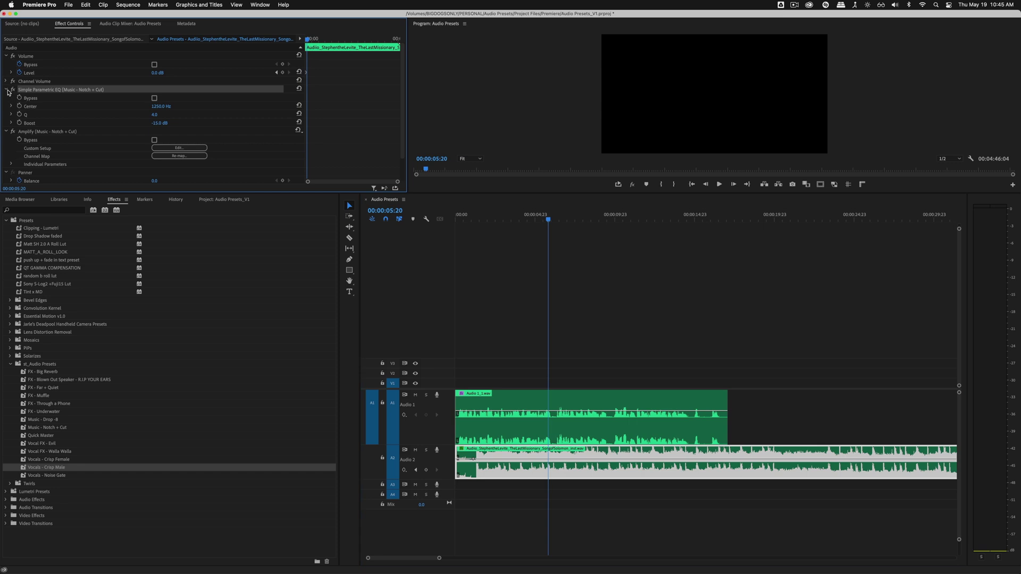
left_click(7, 90)
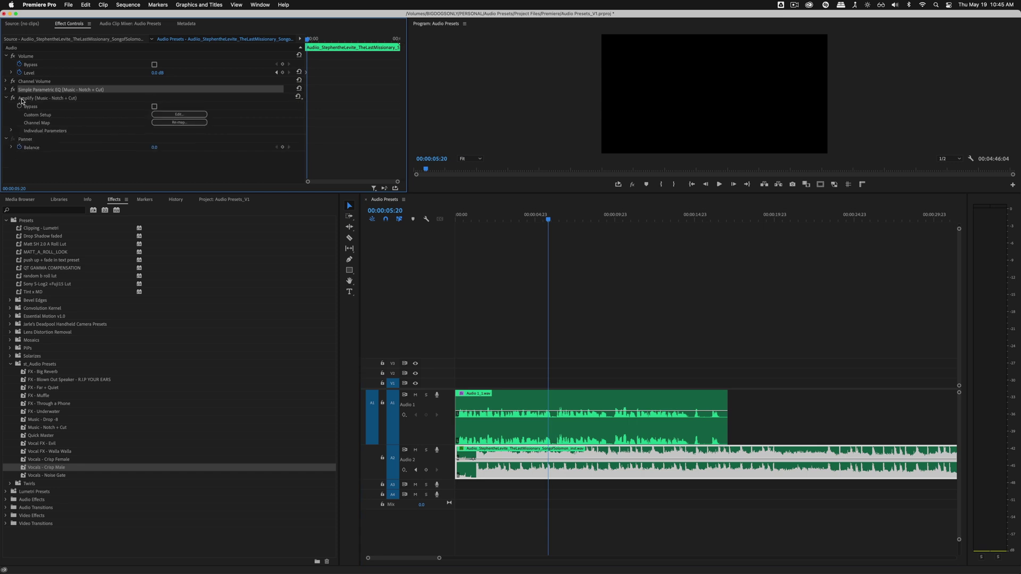
left_click(21, 99)
left_click(179, 114)
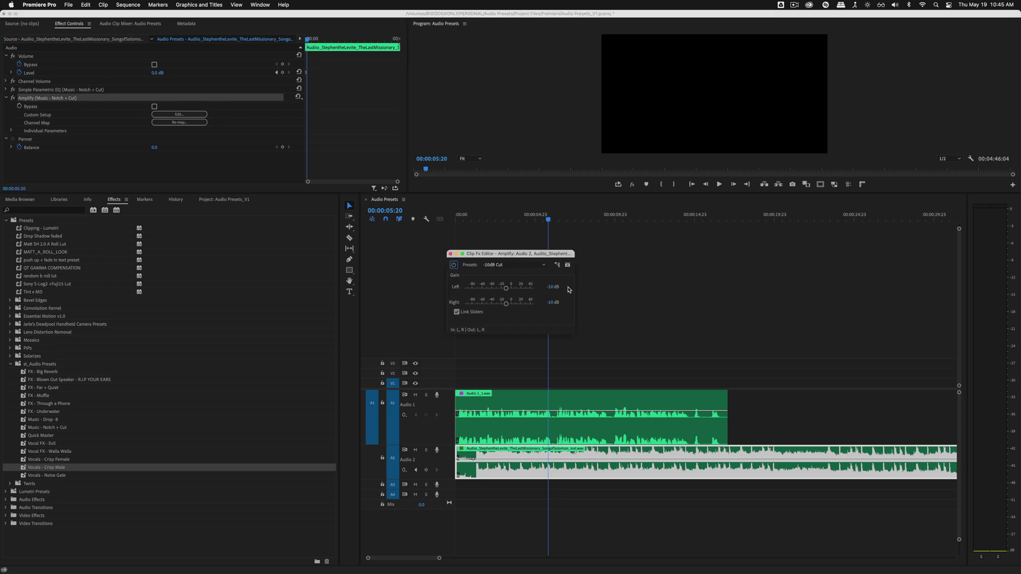
left_click(450, 254)
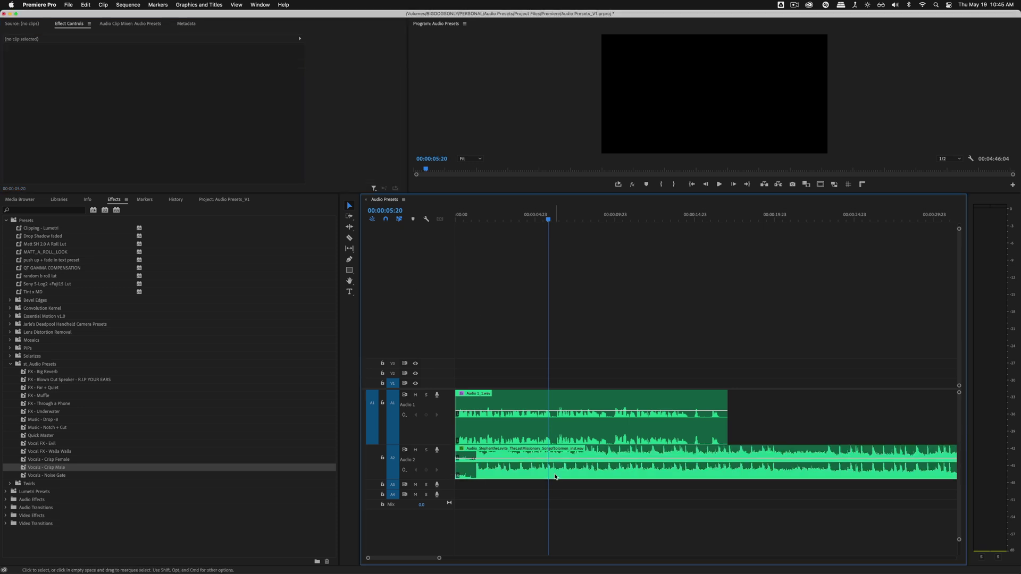
Open the music clip's Audio Gain dialog and cancel, leaving gain at 0 dB
left_click(556, 476)
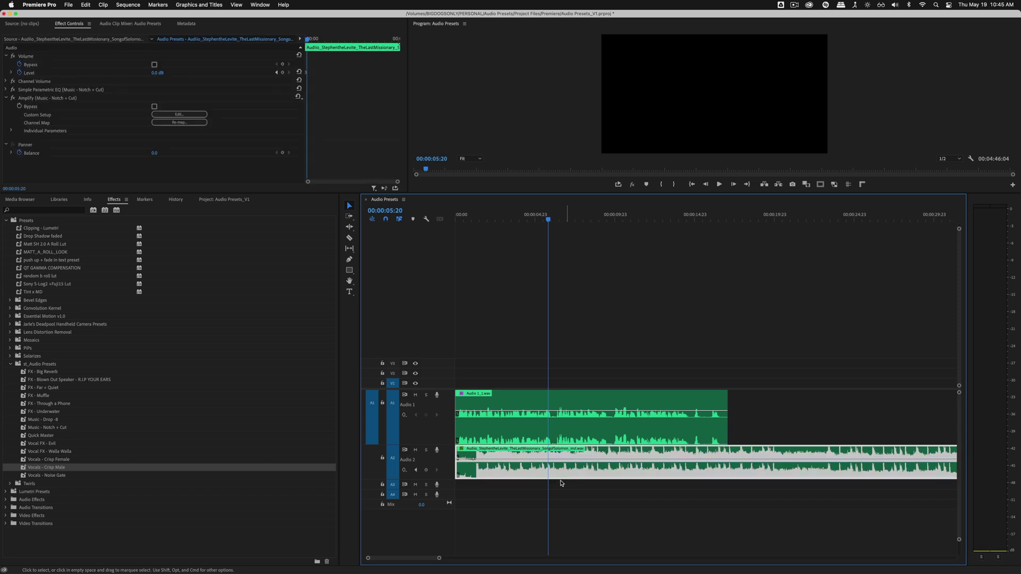
key("g")
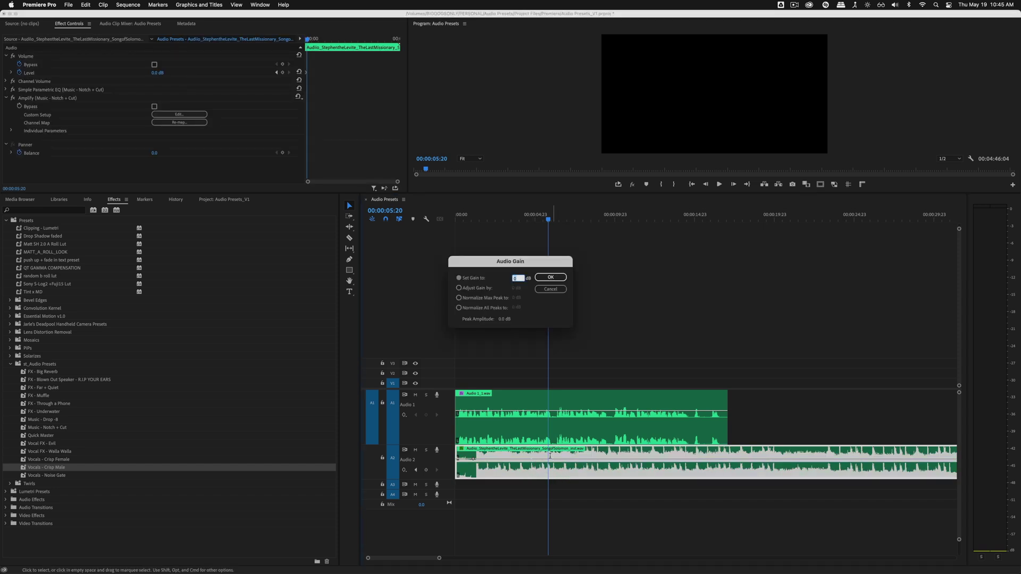
left_click(550, 288)
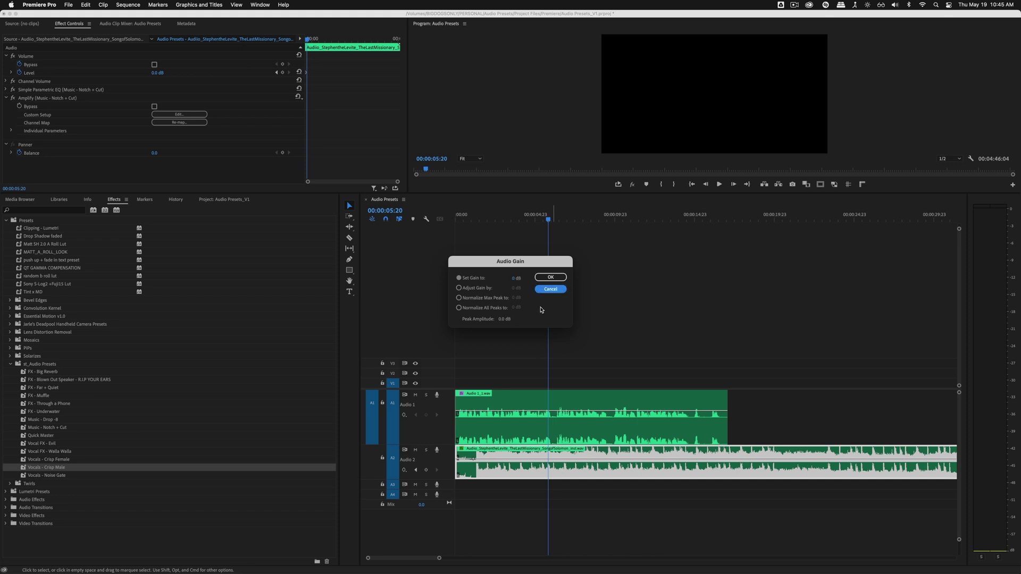